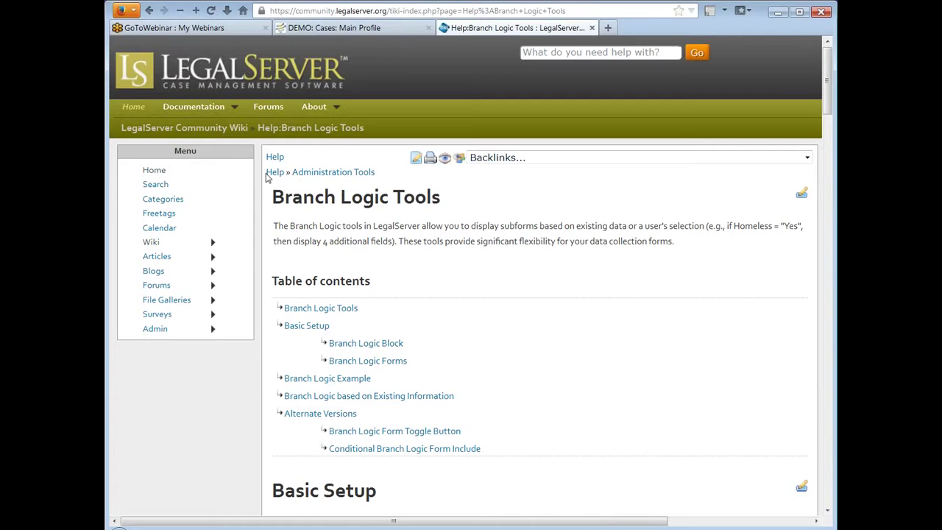
# Step: Switch to the LegalServer demo case and open its Branch Logic Example process from the additional information actions
pyautogui.moveTo(264, 175); pyautogui.dragTo(474, 184)
pyautogui.click(547, 183)
pyautogui.click(376, 29)
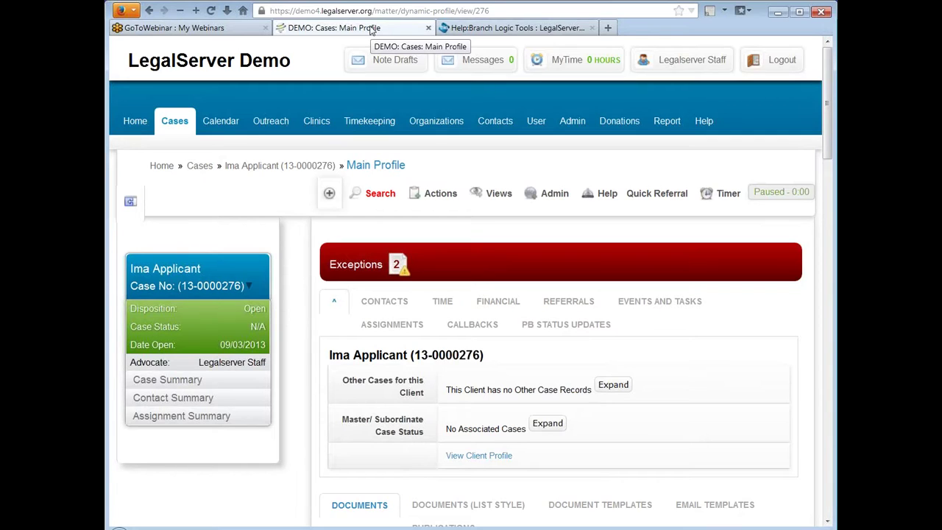
pyautogui.click(442, 194)
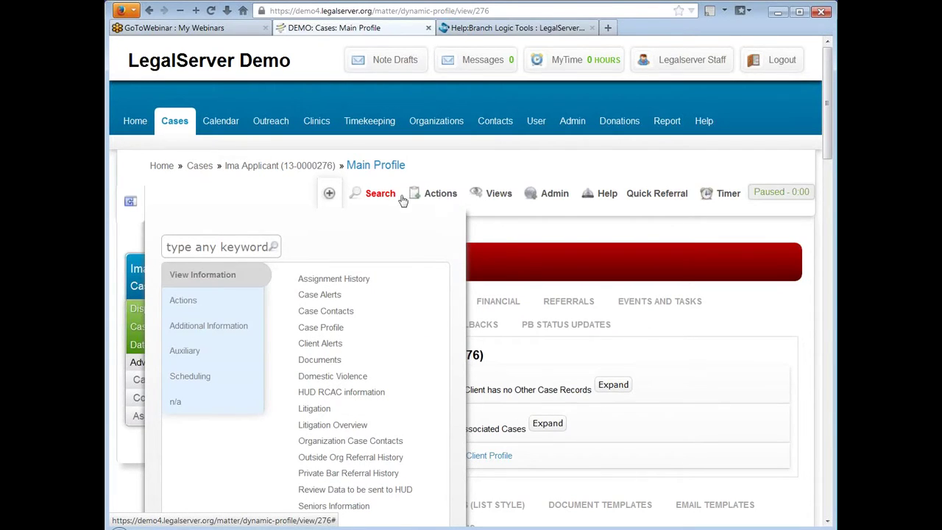
pyautogui.click(406, 198)
pyautogui.click(439, 194)
pyautogui.click(187, 352)
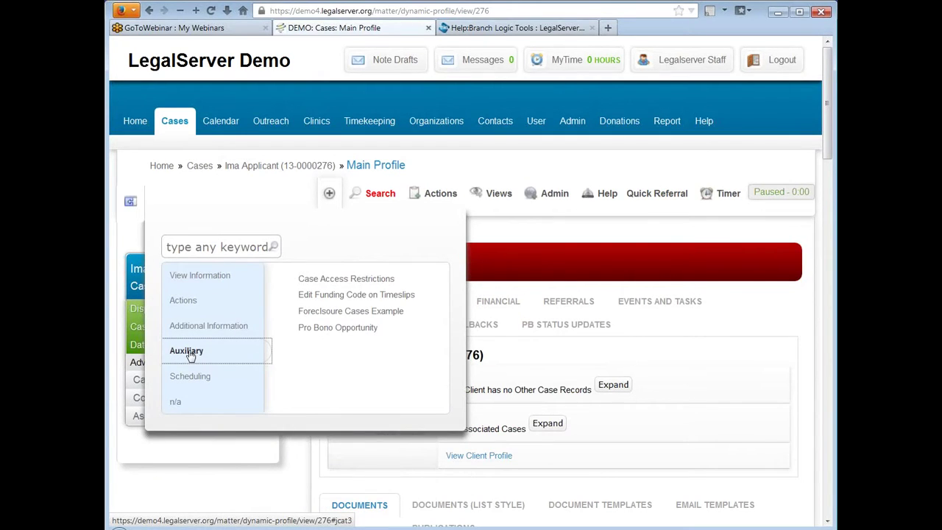
pyautogui.click(224, 331)
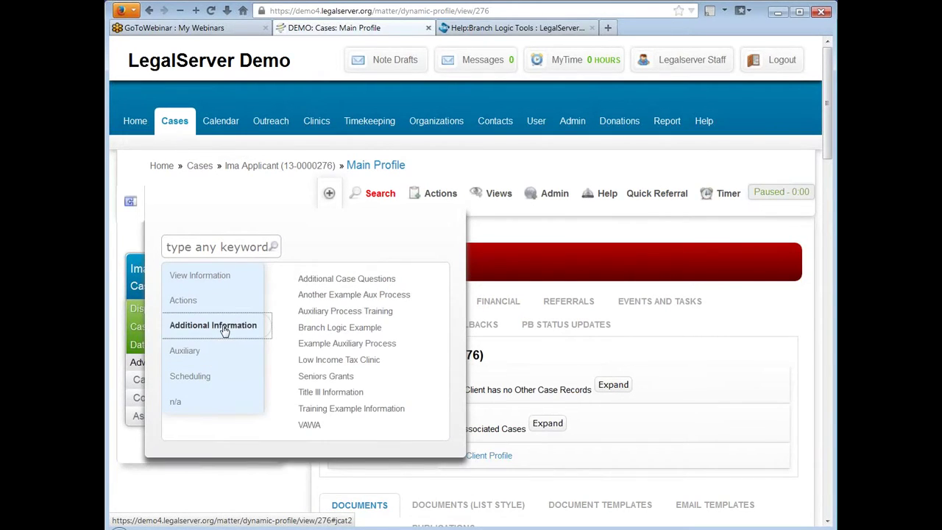
pyautogui.click(361, 333)
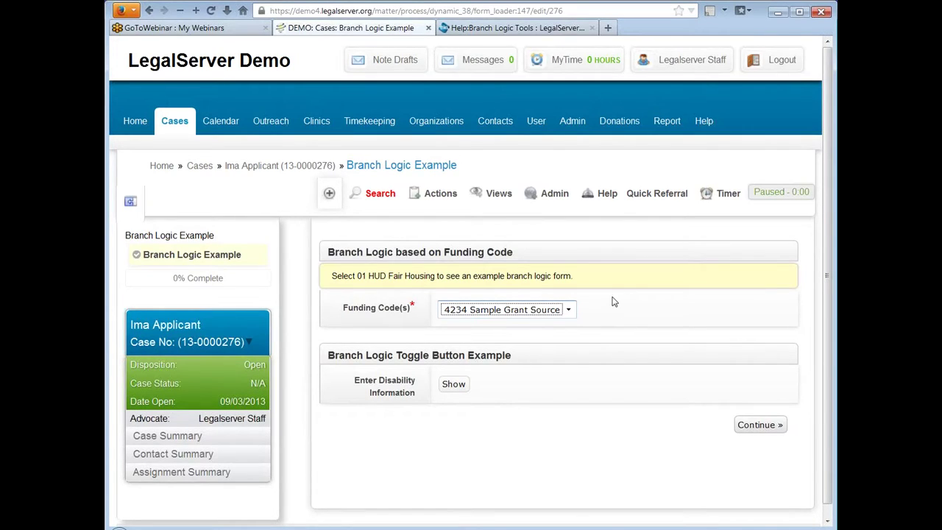
# Step: Try the funding codes 03 Another Test Grant and 50 Test Code, and select 01 HUD Fair Housing
pyautogui.click(568, 311)
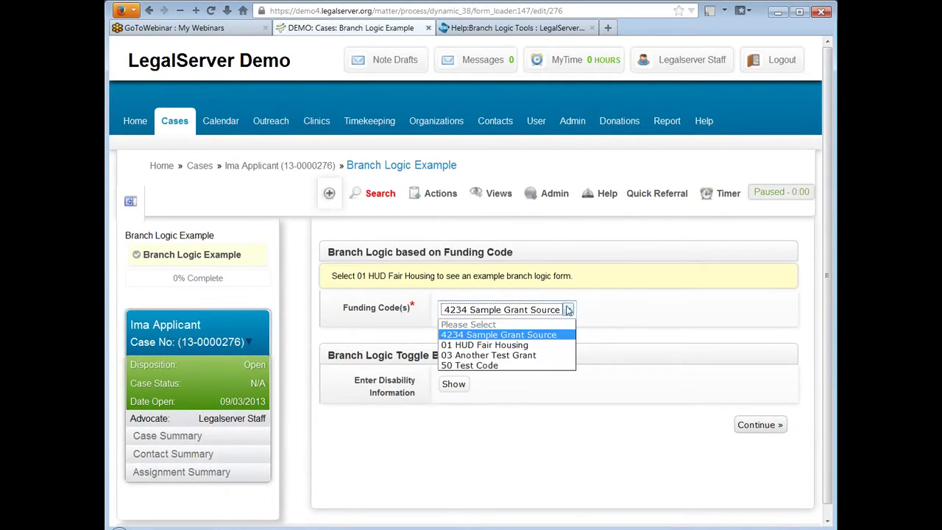
pyautogui.click(536, 355)
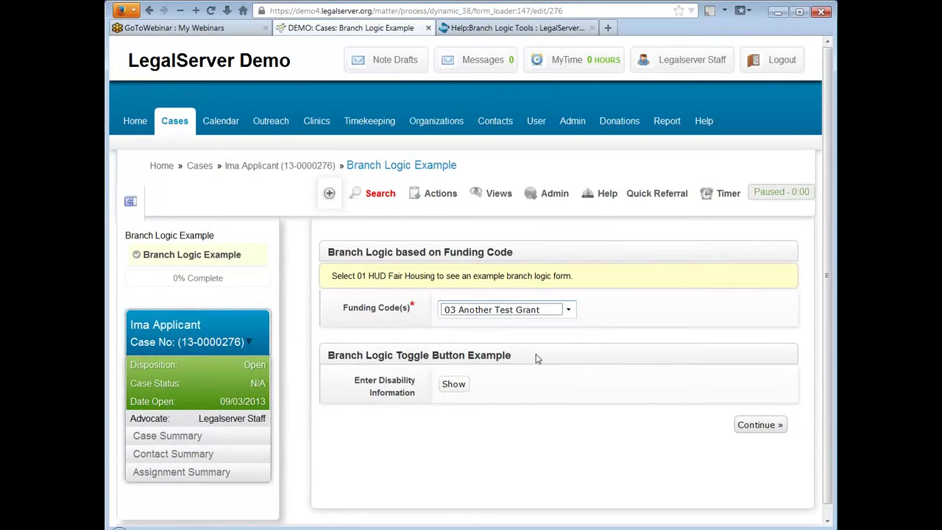
pyautogui.click(567, 309)
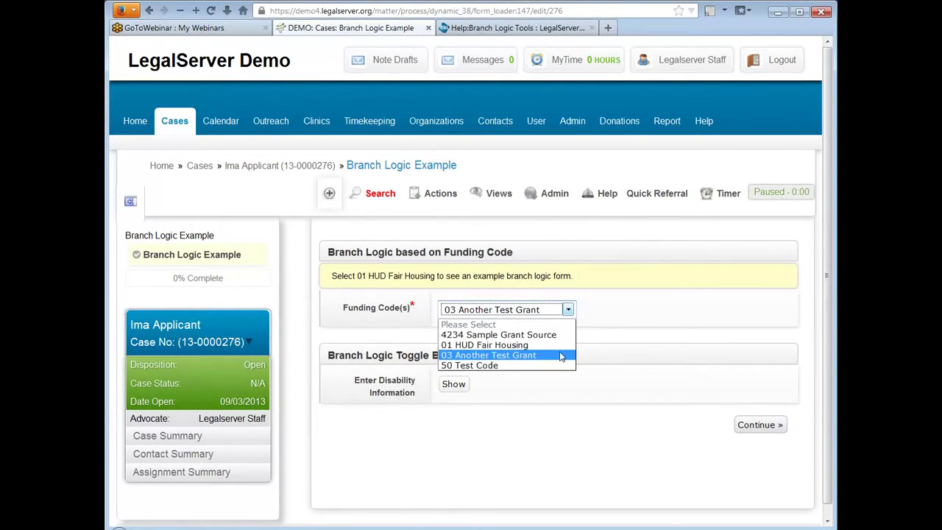
pyautogui.click(556, 360)
pyautogui.click(568, 309)
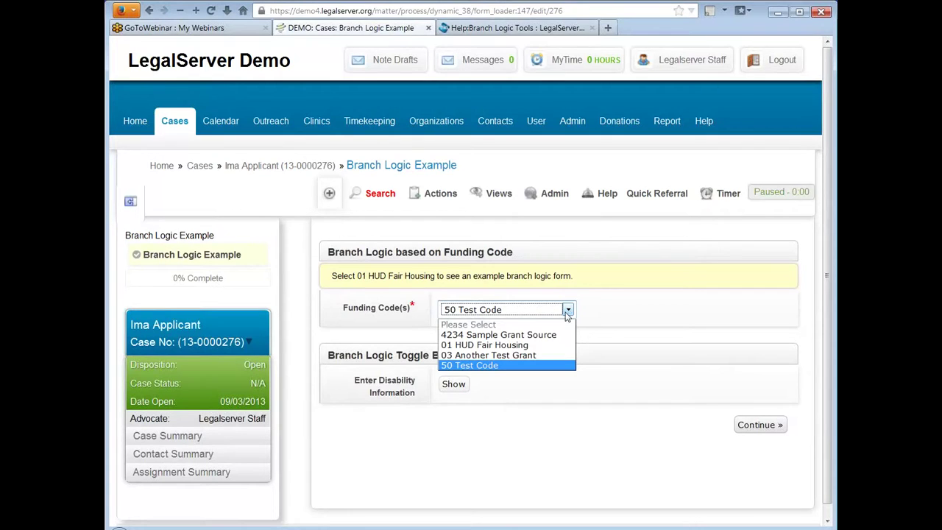
pyautogui.click(554, 345)
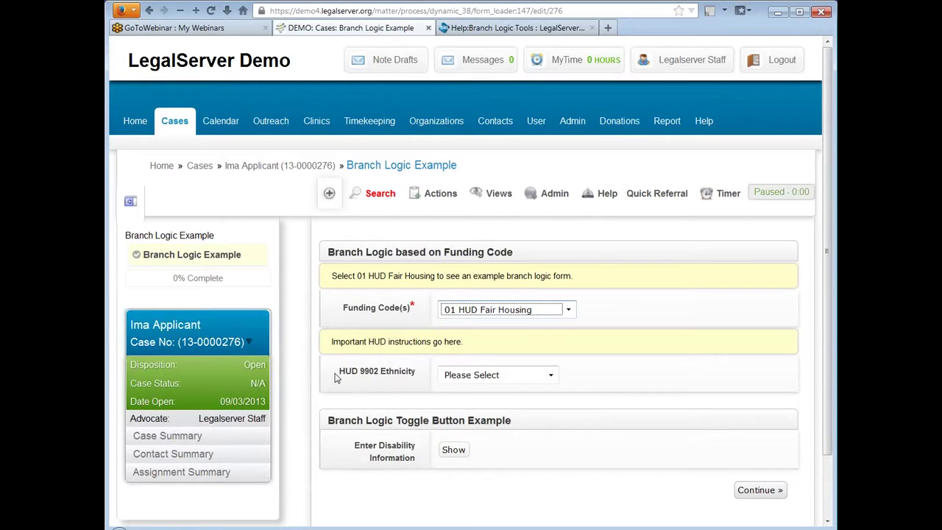
# Step: Examine the HUD instructions, the HUD 9902 Ethnicity field and the available funding code options
pyautogui.moveTo(331, 342); pyautogui.dragTo(444, 343)
pyautogui.click(505, 343)
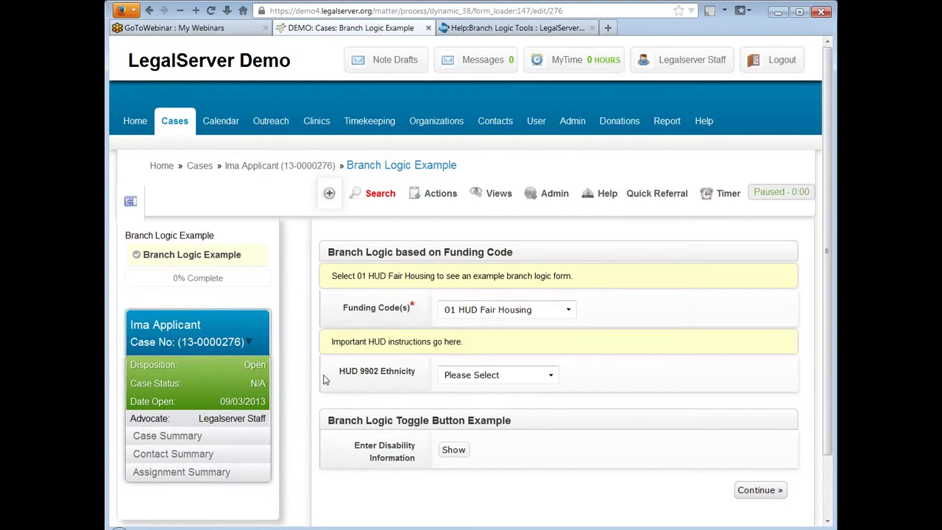
pyautogui.moveTo(324, 378); pyautogui.dragTo(539, 377)
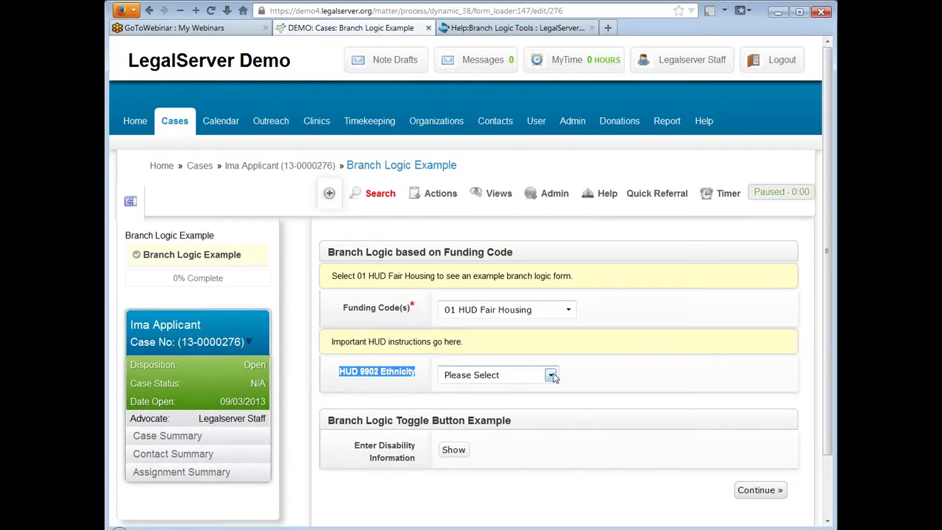
pyautogui.click(606, 346)
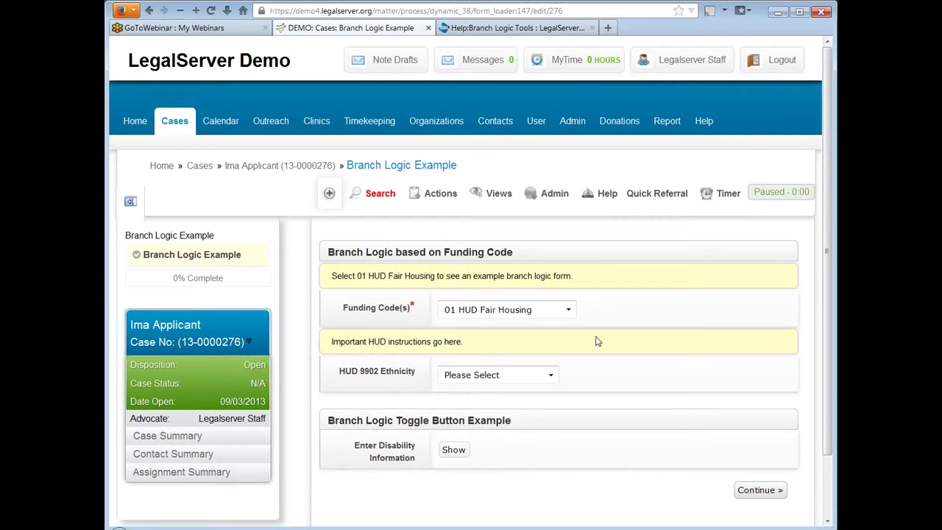
pyautogui.click(536, 311)
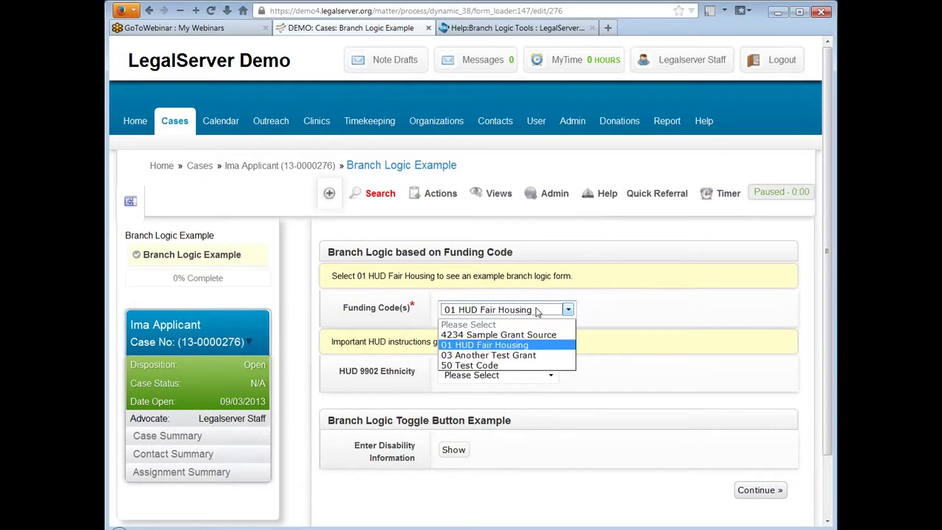
pyautogui.click(537, 311)
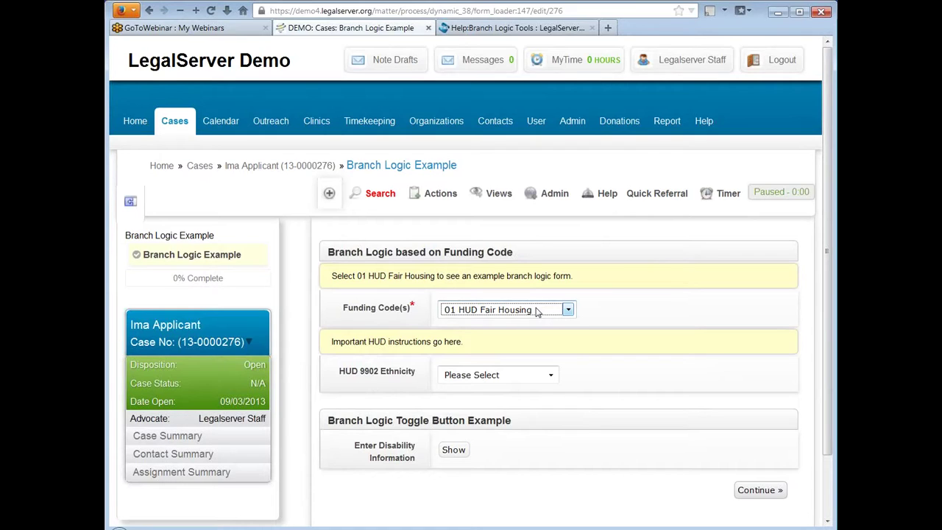
pyautogui.click(640, 299)
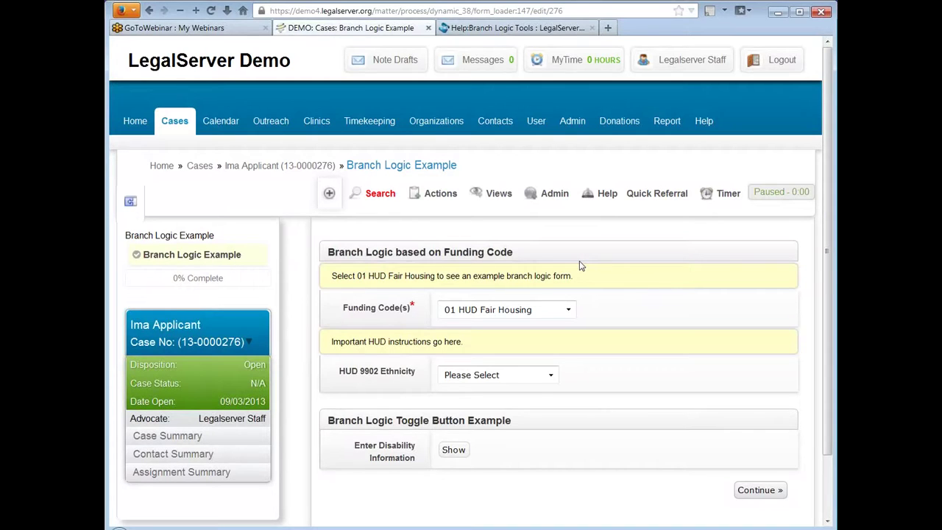
# Step: Open the Branch Logic Example form for editing and go to its form elements
pyautogui.click(559, 200)
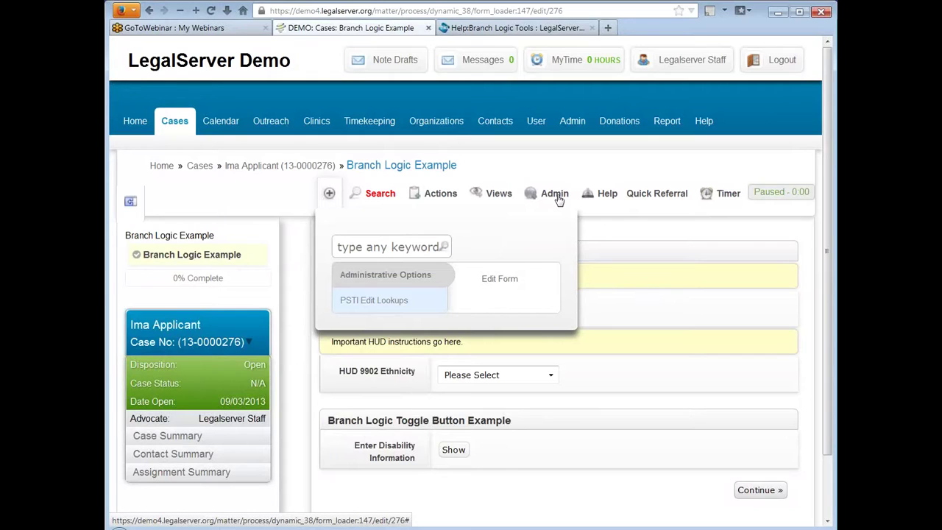
pyautogui.click(505, 284)
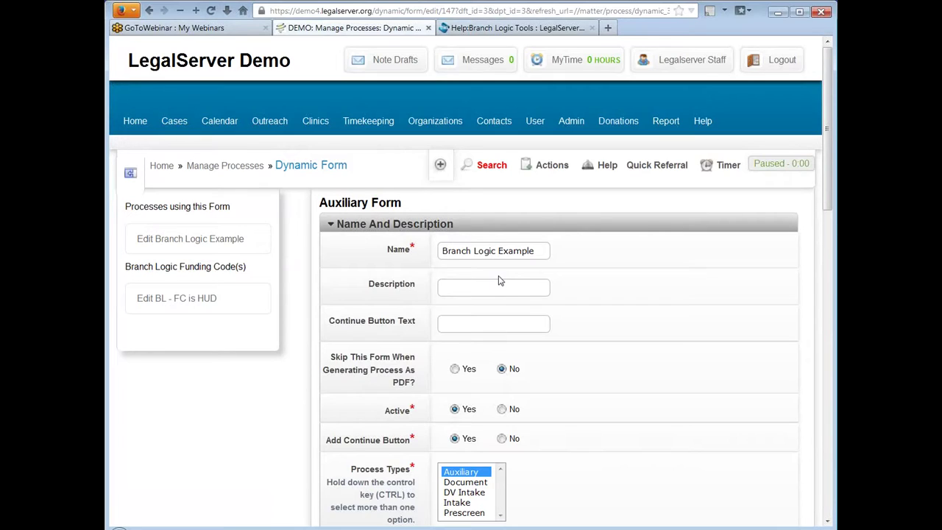
pyautogui.scroll(-2, 293, 288)
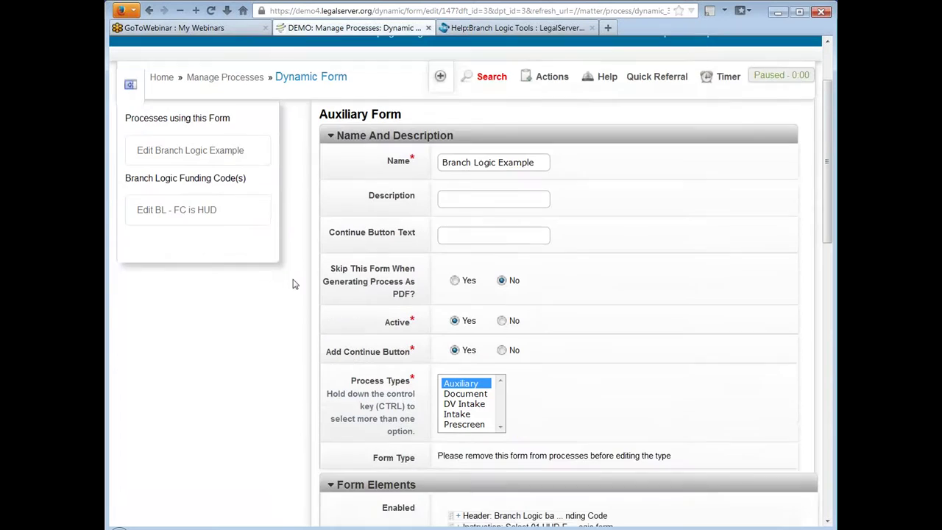
pyautogui.scroll(-8, 293, 284)
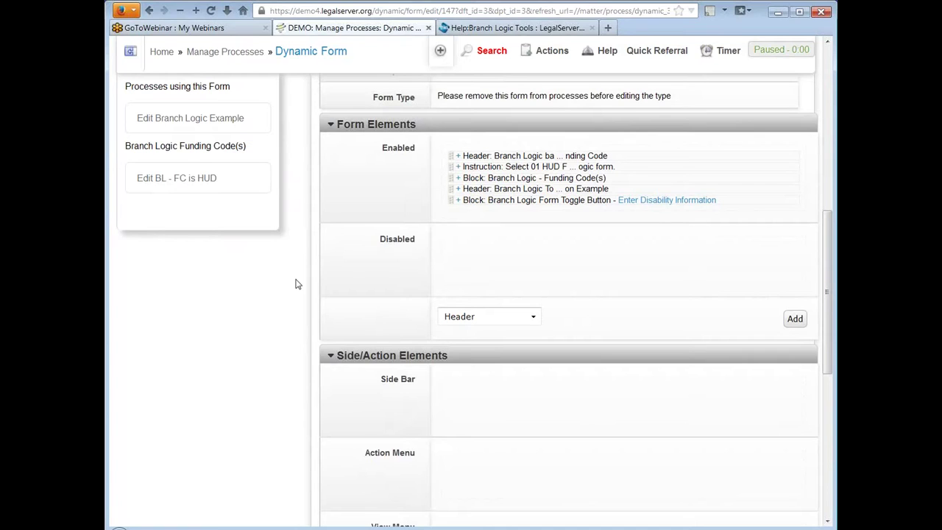
# Step: Check the first header element's settings and expand the Branch Logic - Funding Code(s) block
pyautogui.click(458, 156)
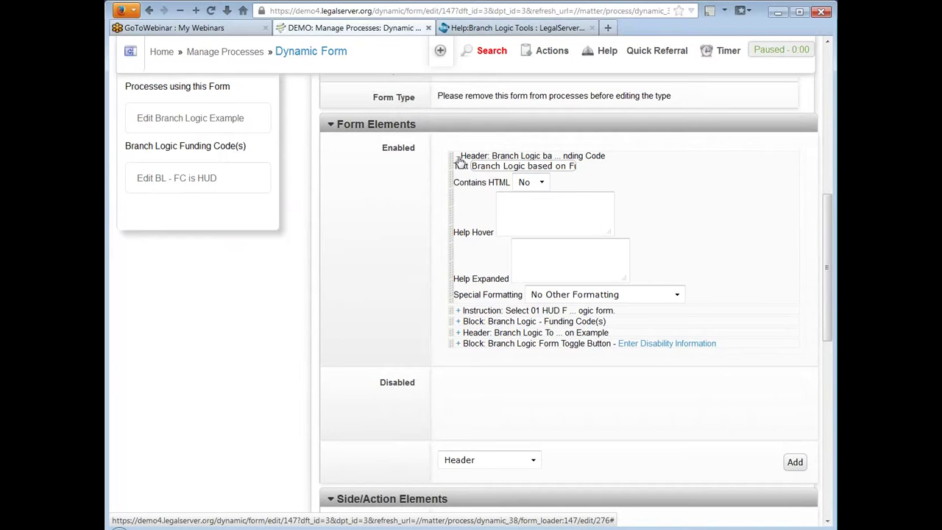
pyautogui.click(457, 157)
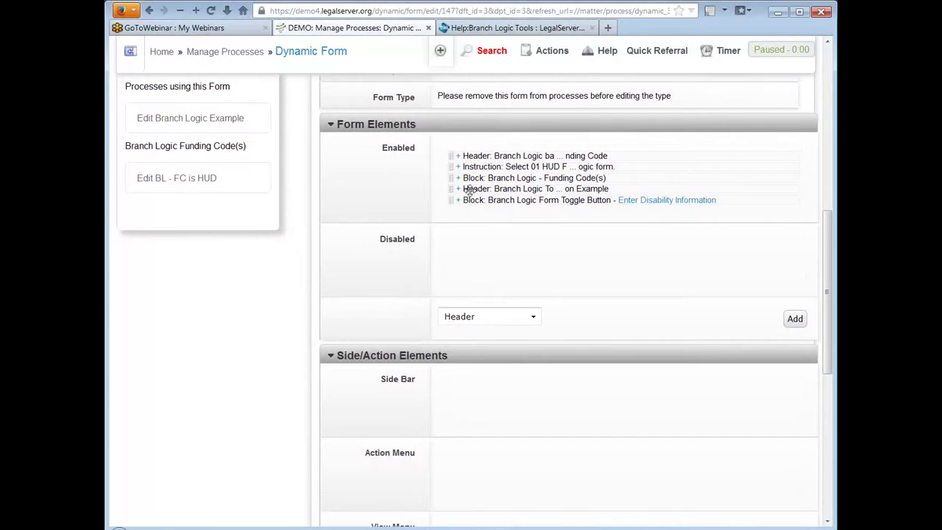
pyautogui.click(457, 178)
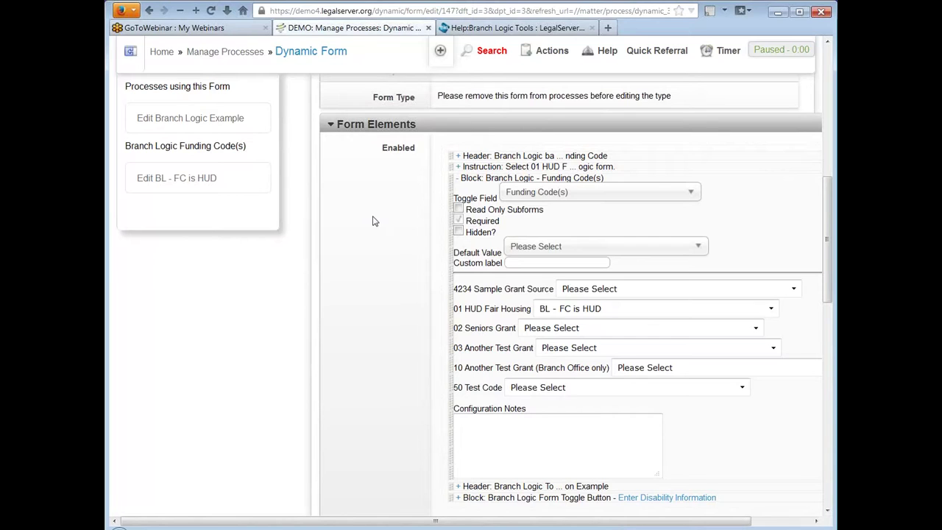
# Step: Search the block's toggle field choices for "lan" and "county of", and close the list without choosing another field
pyautogui.click(627, 194)
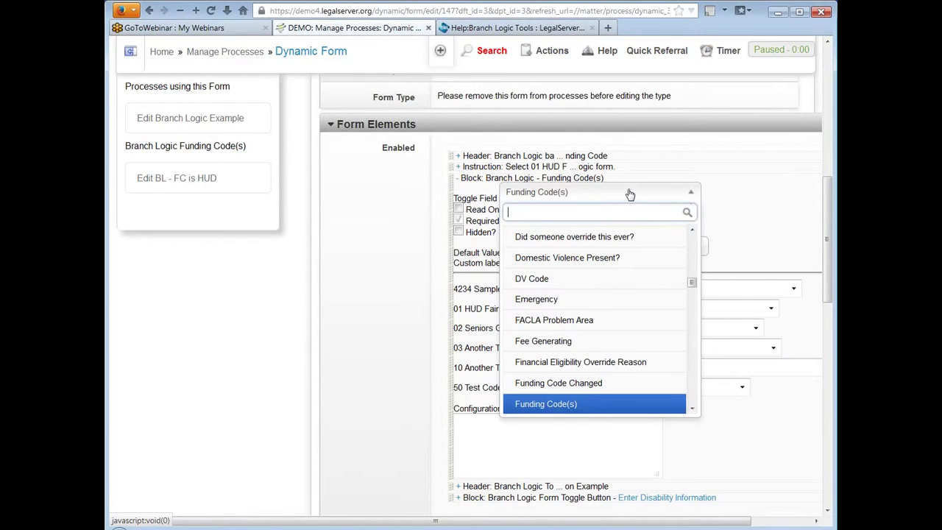
pyautogui.write('lan')
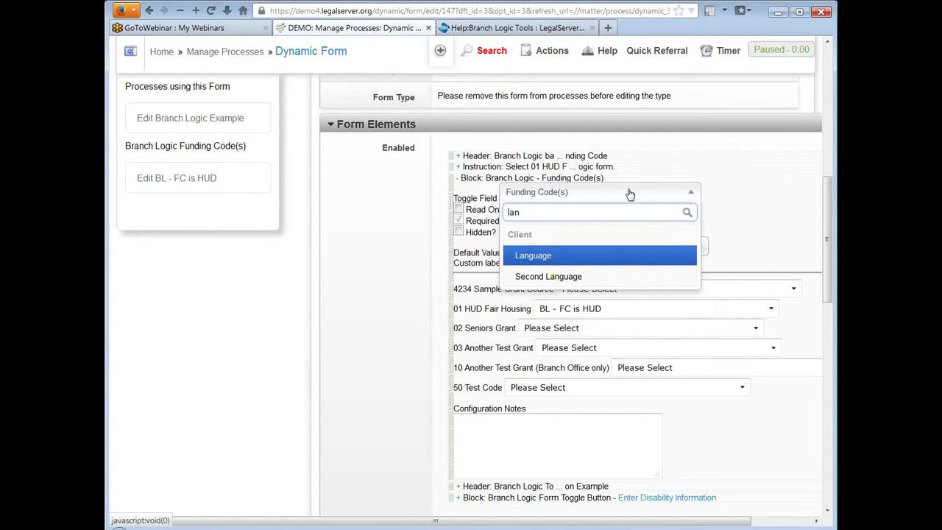
pyautogui.press('BackSpace')
pyautogui.press('BackSpace')
pyautogui.press('BackSpace')
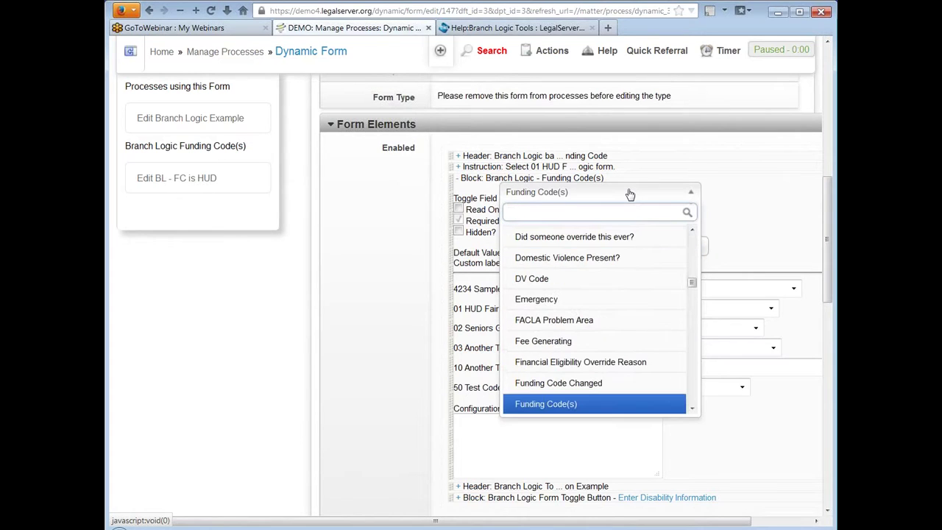
pyautogui.write('county ')
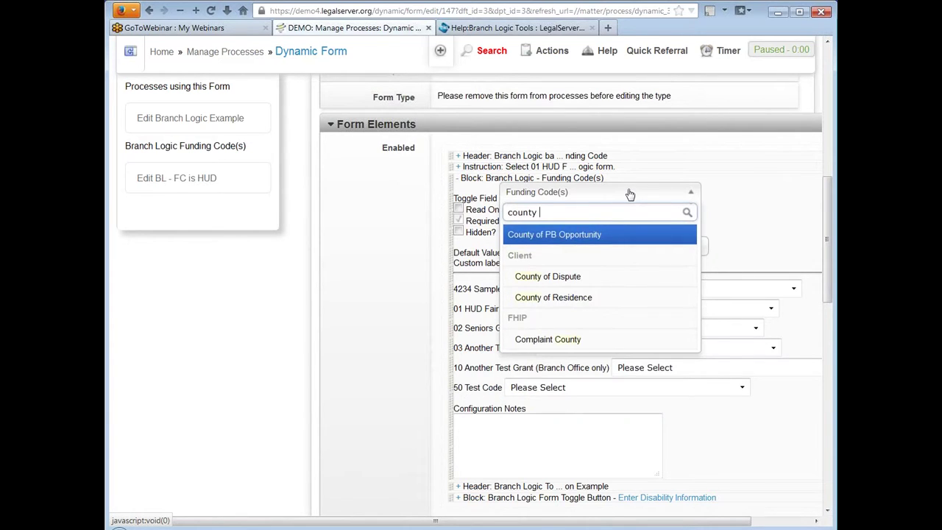
pyautogui.write('of')
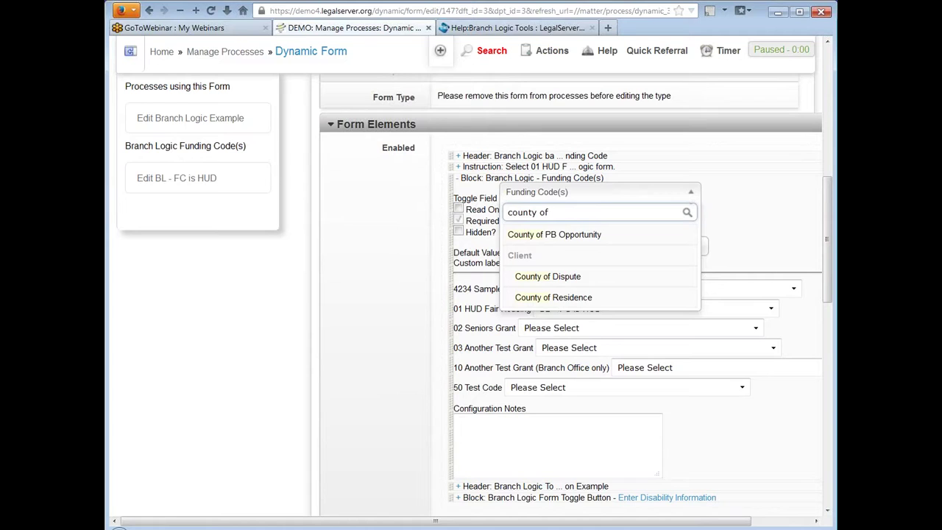
pyautogui.press('BackSpace')
pyautogui.press('BackSpace')
pyautogui.press('BackSpace')
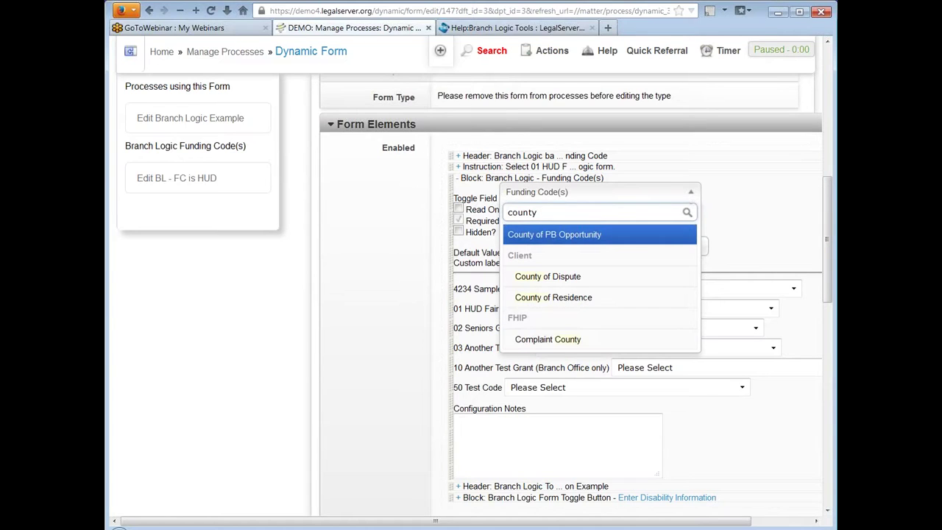
pyautogui.click(787, 189)
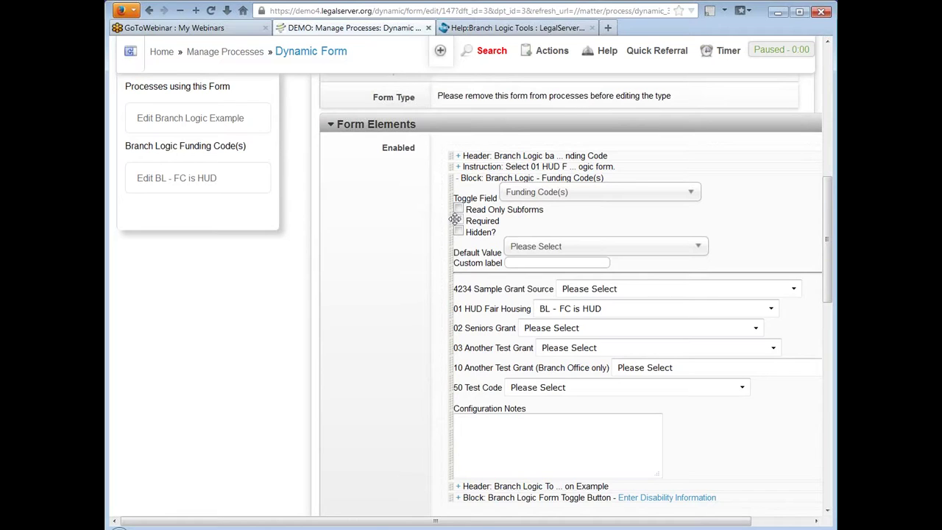
# Step: Examine the block's Required, Hidden, Default Value and Custom label settings without changing them
pyautogui.click(457, 220)
pyautogui.click(459, 233)
pyautogui.click(459, 234)
pyautogui.click(458, 232)
pyautogui.click(656, 248)
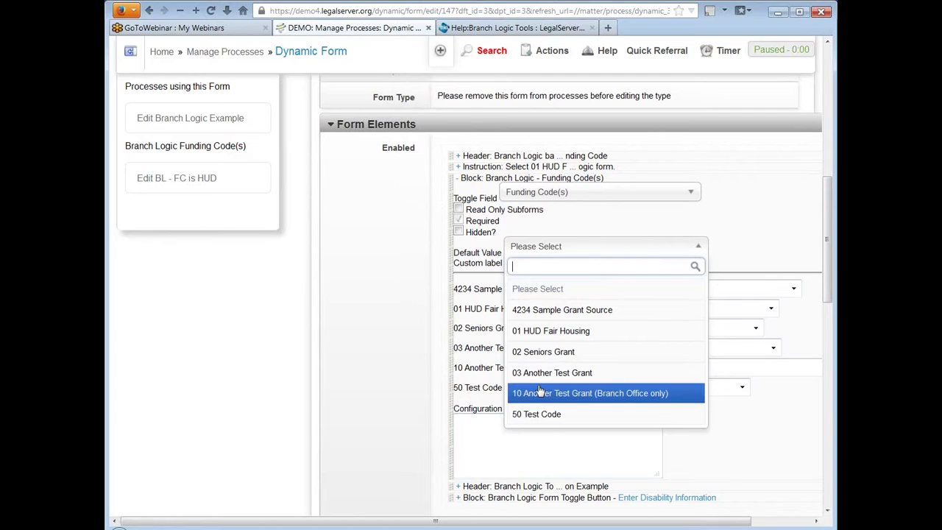
pyautogui.click(588, 245)
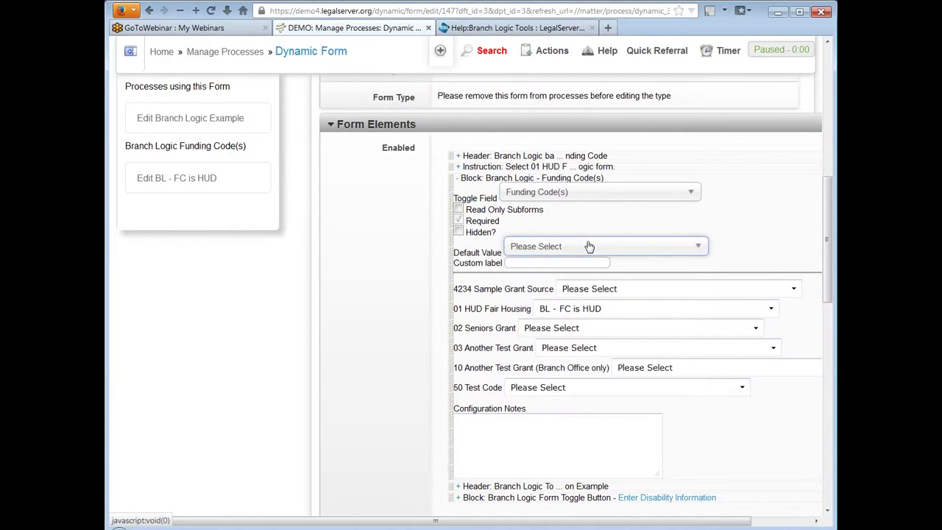
pyautogui.click(459, 262)
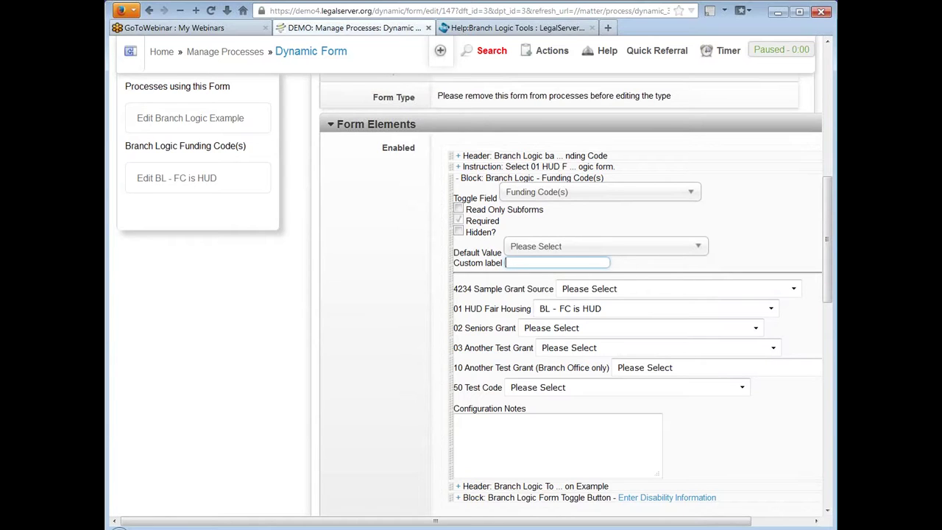
# Step: Browse the subforms available for the 4234 Sample Grant Source funding code, and close the list without choosing one
pyautogui.scroll(-2, 388, 243)
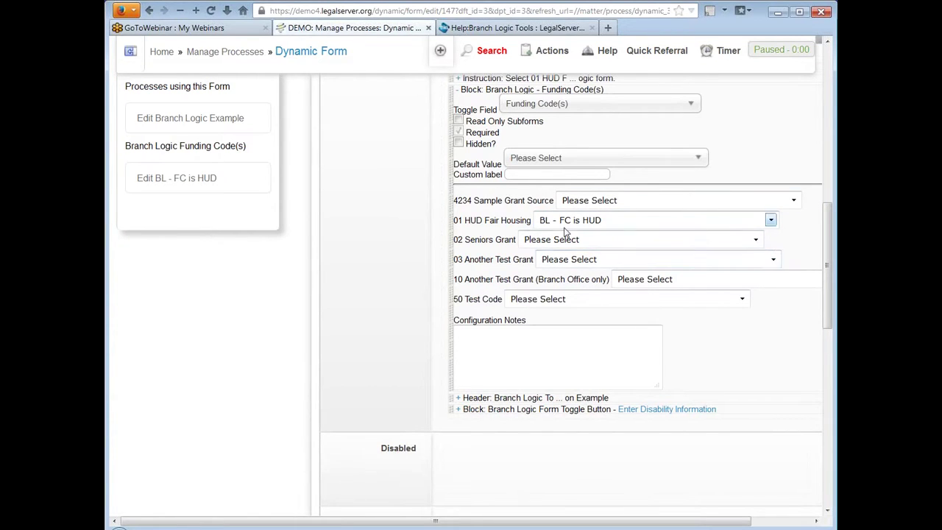
pyautogui.click(623, 200)
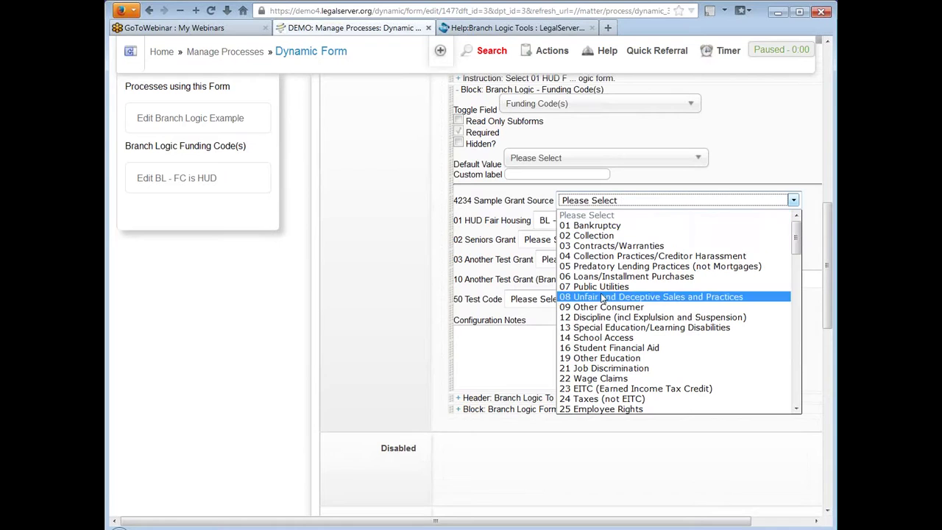
pyautogui.scroll(-1, 598, 310)
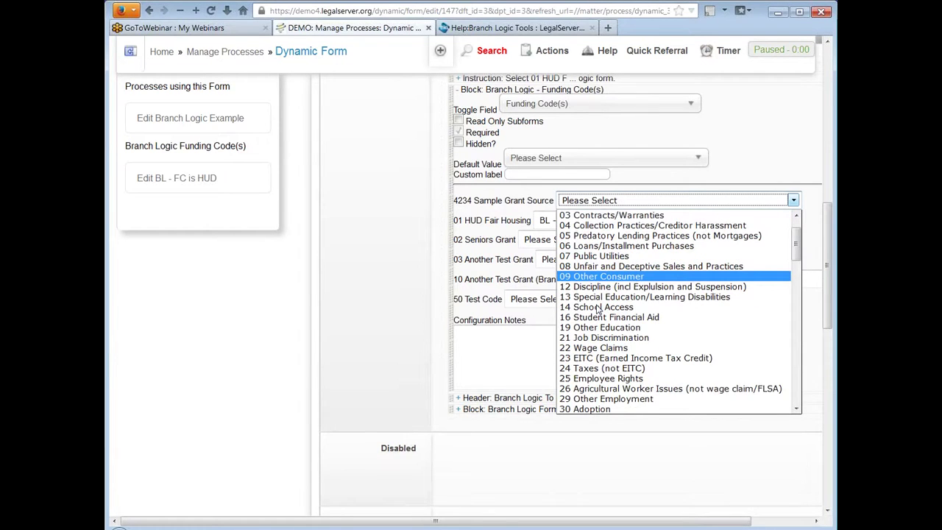
pyautogui.scroll(-12, 598, 310)
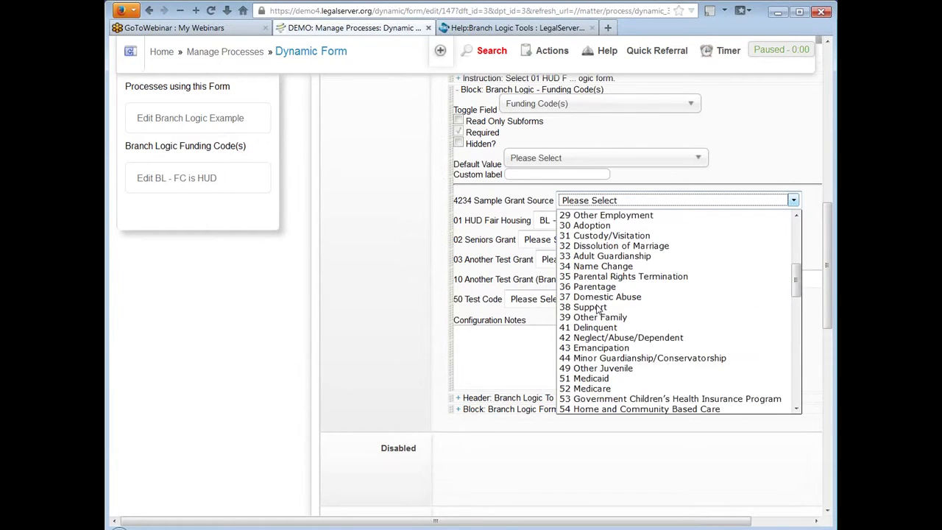
pyautogui.scroll(-8, 598, 309)
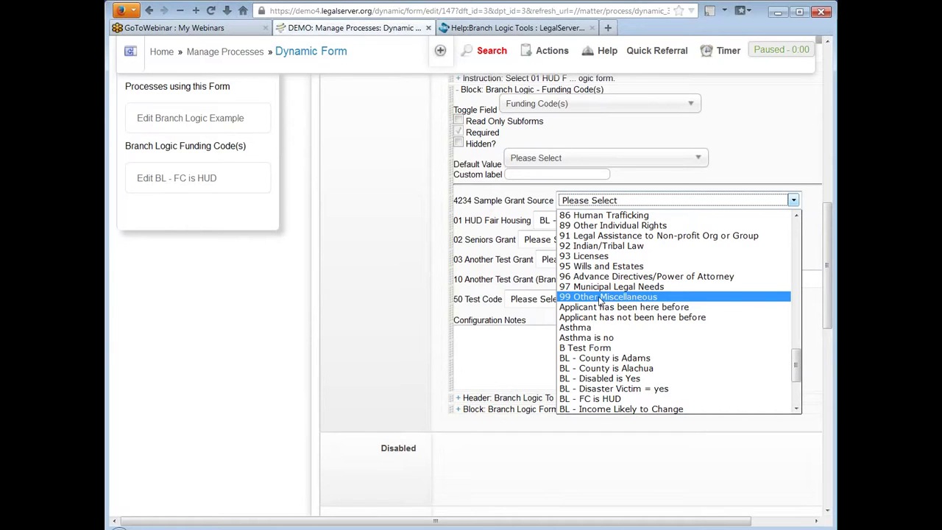
pyautogui.scroll(-2, 608, 252)
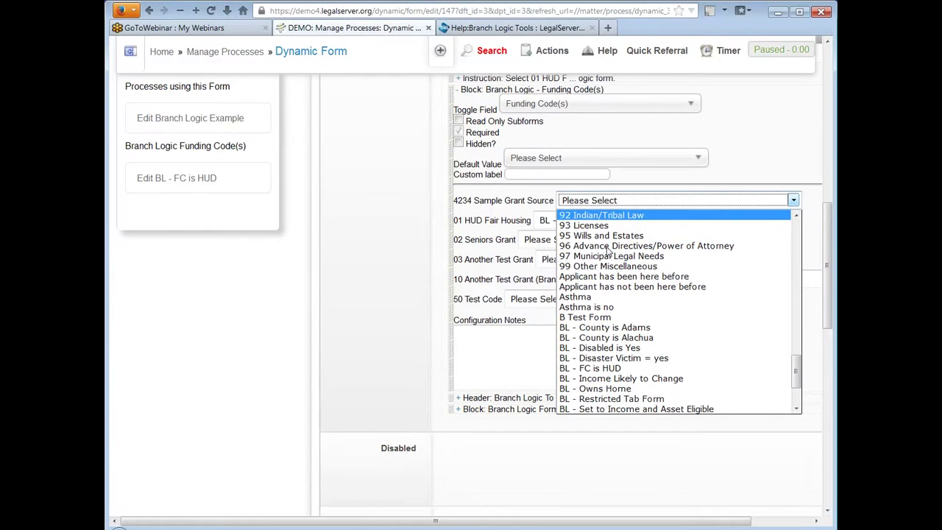
pyautogui.scroll(-2, 608, 253)
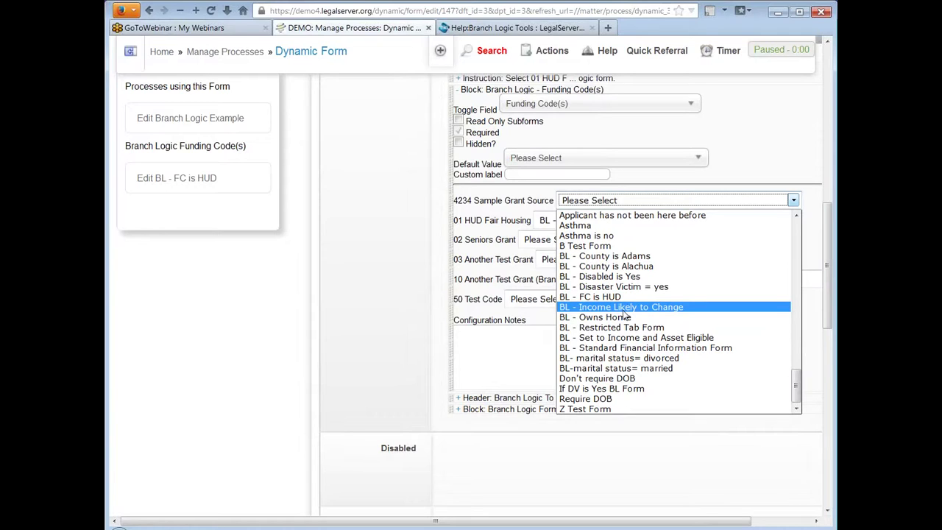
pyautogui.click(361, 277)
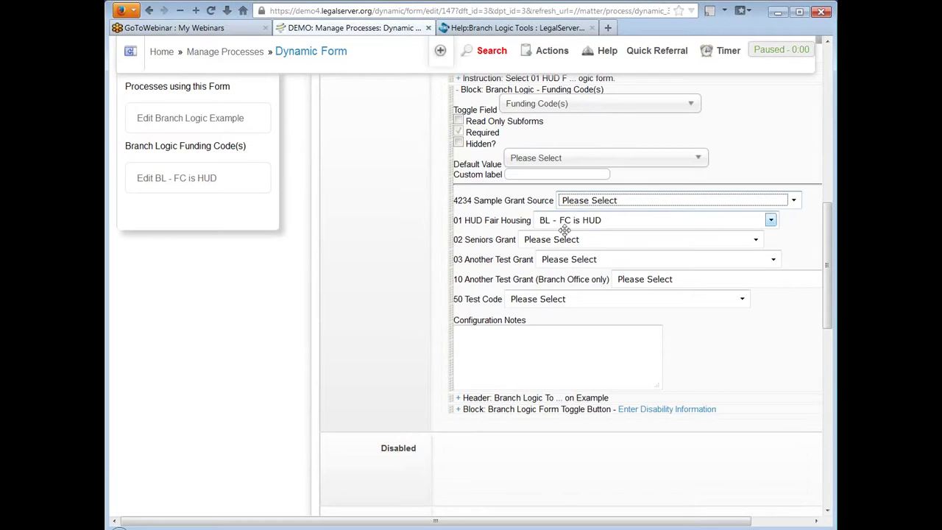
# Step: Change the branch logic block's toggle field from Funding Code(s) to Domestic Violence Present? and return to its settings
pyautogui.scroll(2, 382, 244)
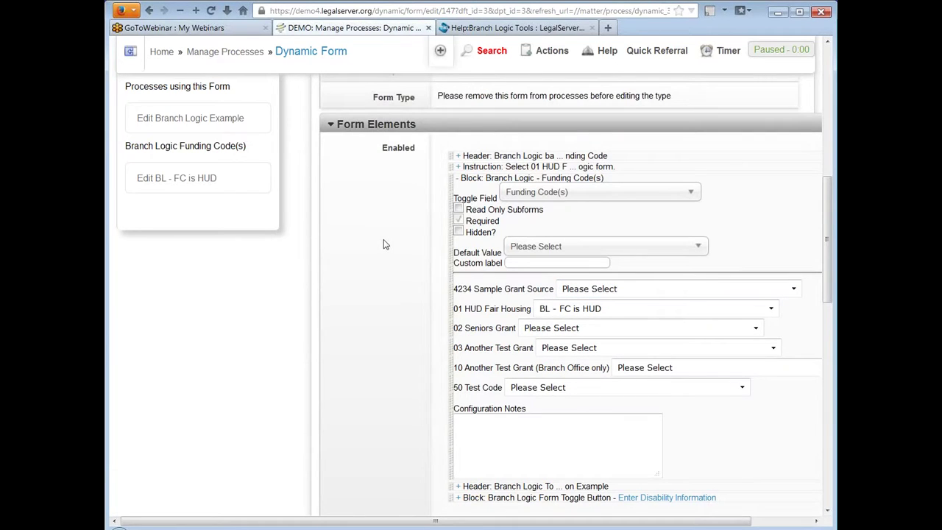
pyautogui.click(611, 194)
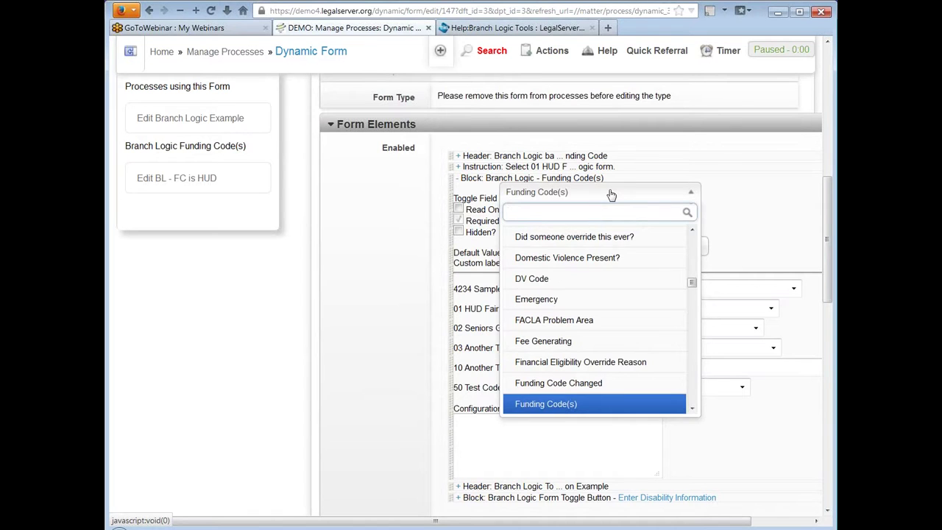
pyautogui.write('dom')
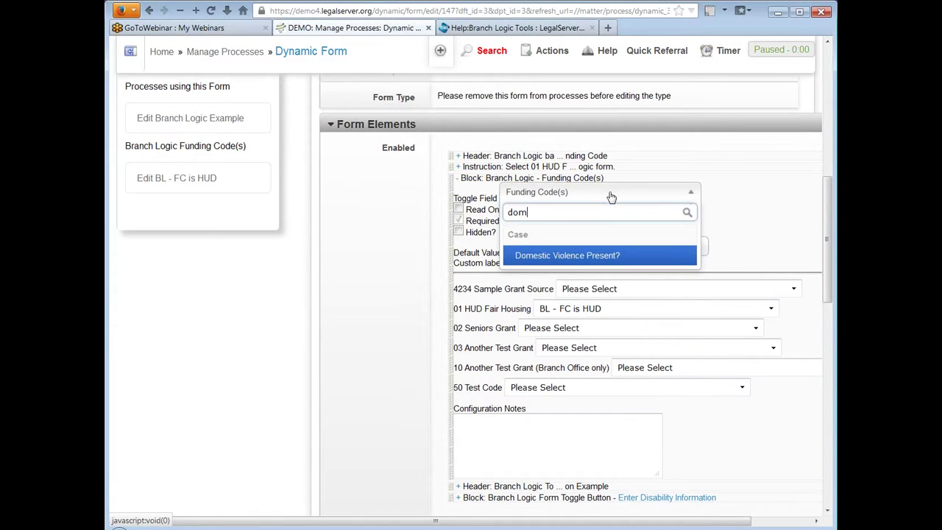
pyautogui.click(604, 255)
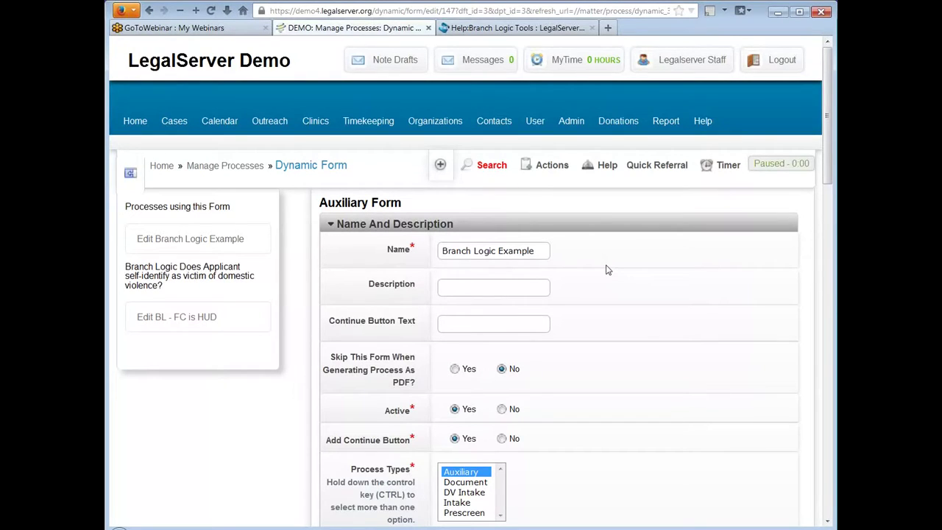
pyautogui.scroll(-2, 301, 264)
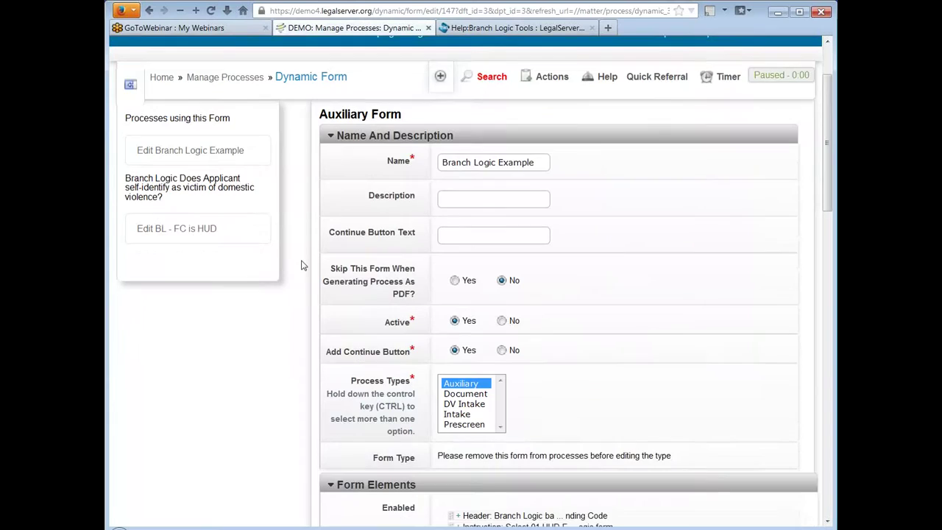
pyautogui.scroll(-5, 301, 265)
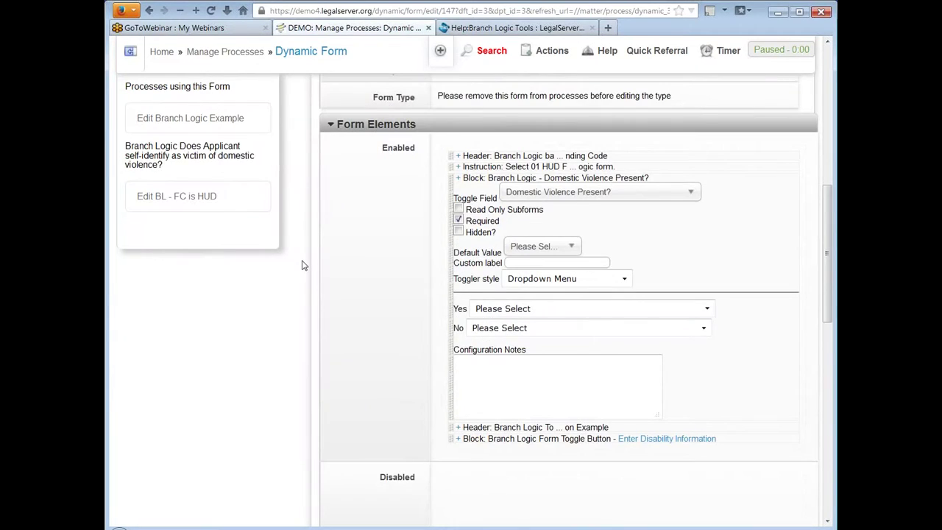
pyautogui.scroll(-2, 328, 253)
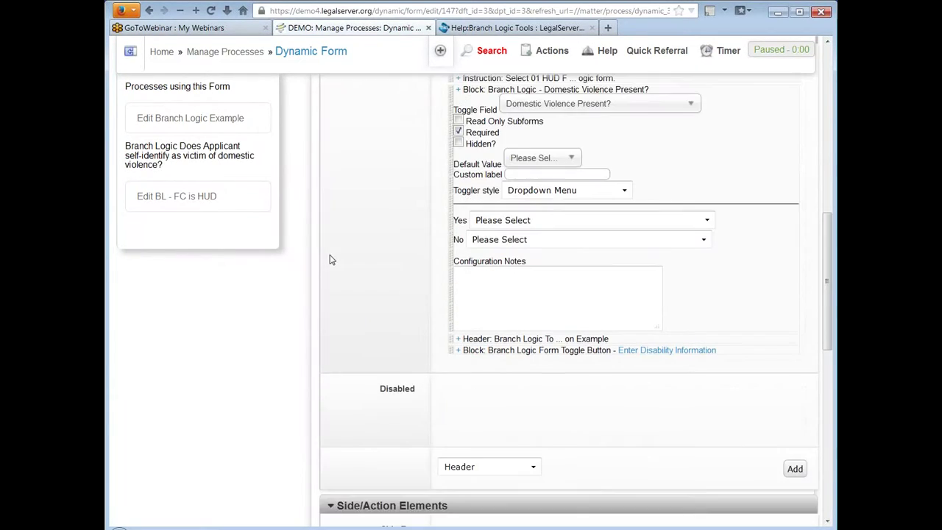
pyautogui.scroll(2, 328, 258)
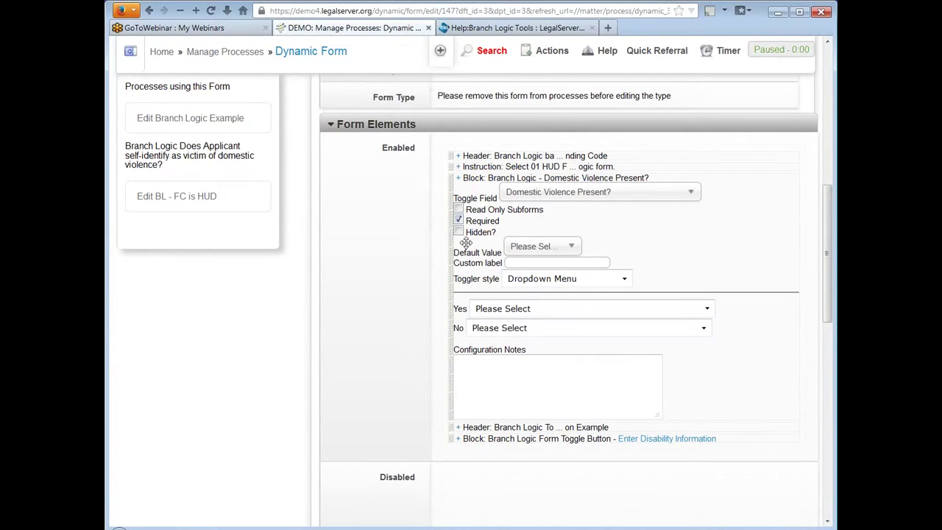
# Step: Make the Domestic Violence Present? block optional and view its Default Value choices without picking one
pyautogui.click(458, 220)
pyautogui.click(550, 247)
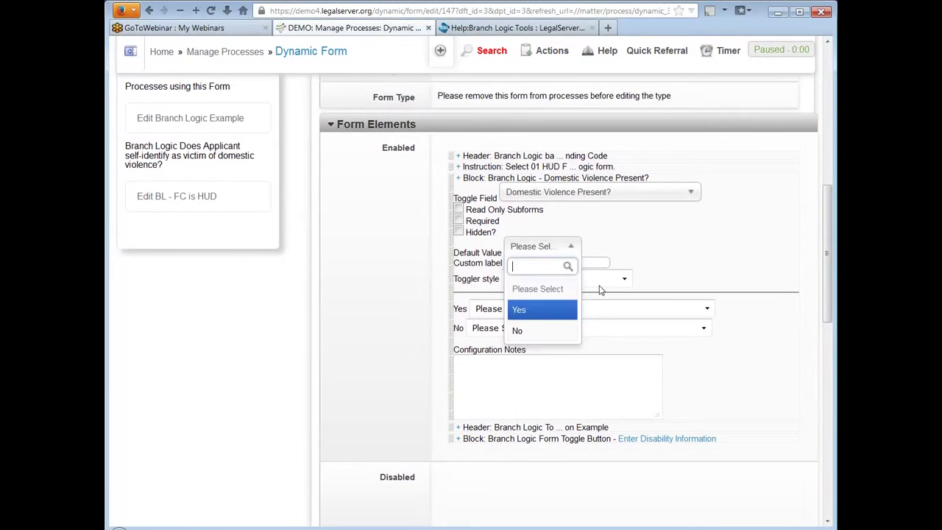
pyautogui.click(681, 226)
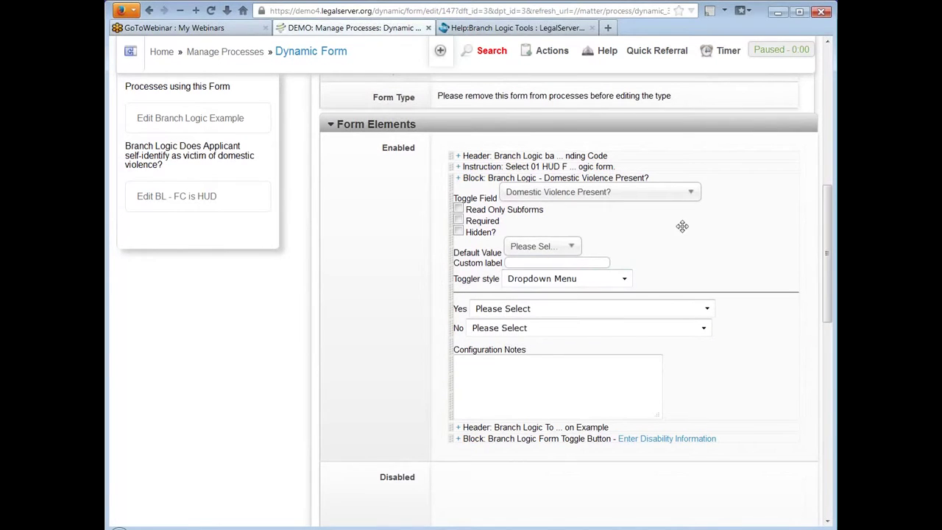
# Step: Set the block's toggler style to Radio Buttons and check the Default Value choices again
pyautogui.click(579, 281)
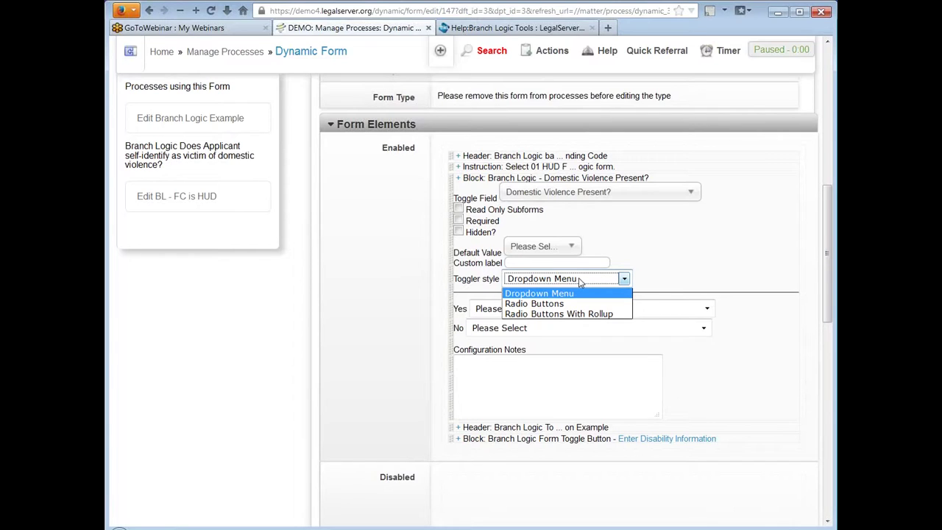
pyautogui.click(580, 293)
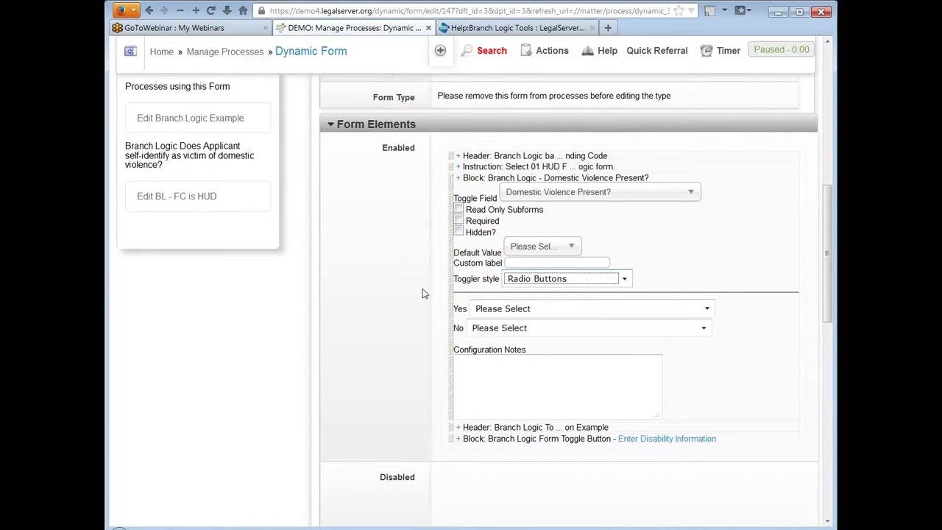
pyautogui.click(539, 246)
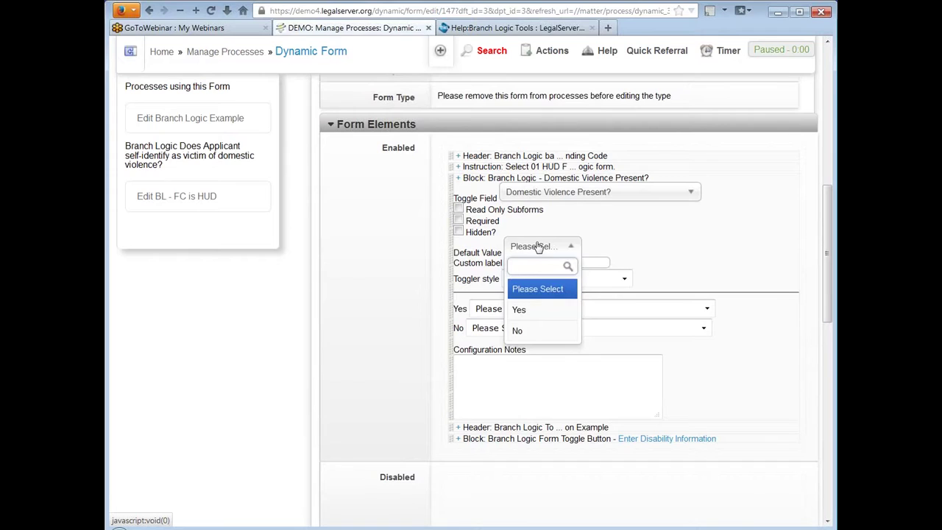
pyautogui.click(539, 247)
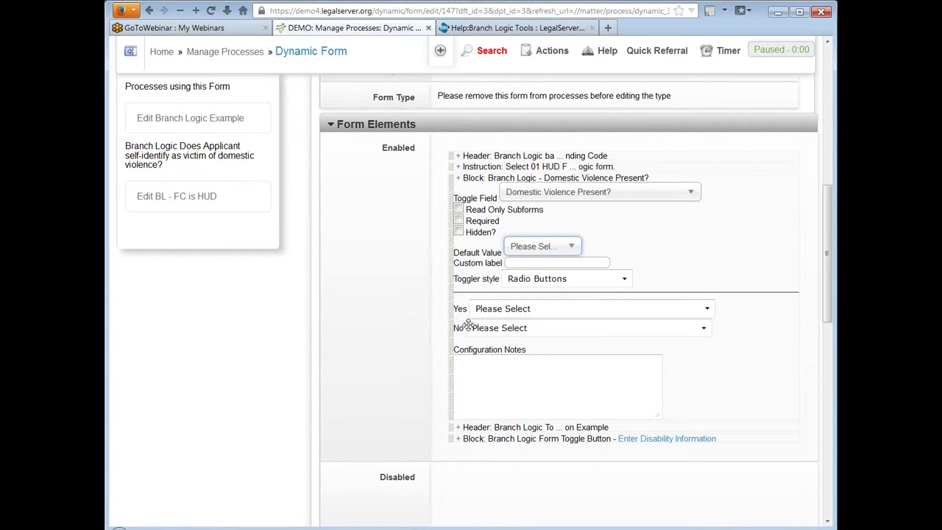
# Step: Assign the BL - FC is HUD subform to the Yes answer and save the form
pyautogui.click(627, 313)
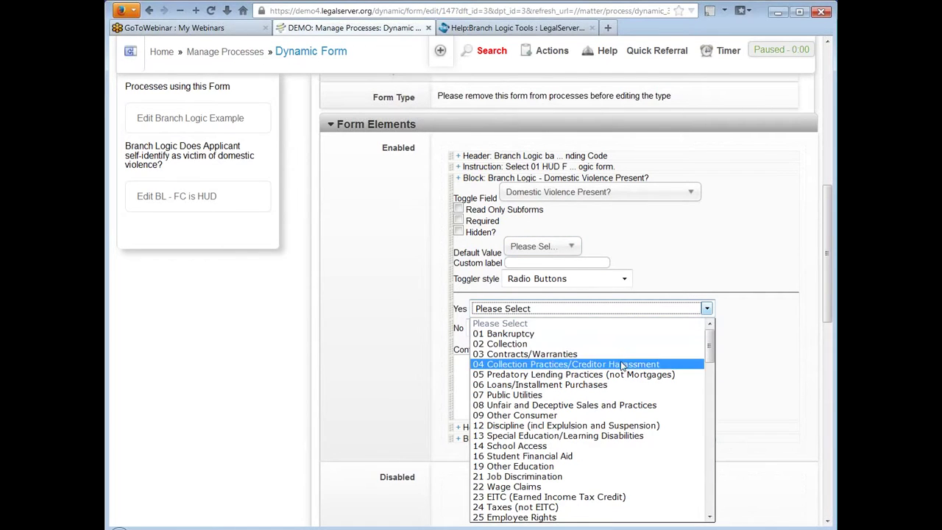
pyautogui.scroll(-20, 623, 353)
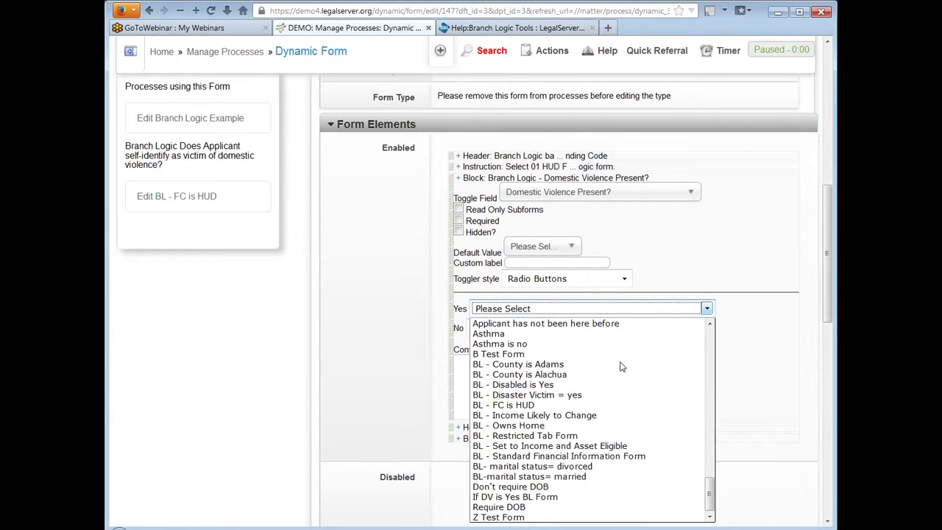
pyautogui.click(537, 405)
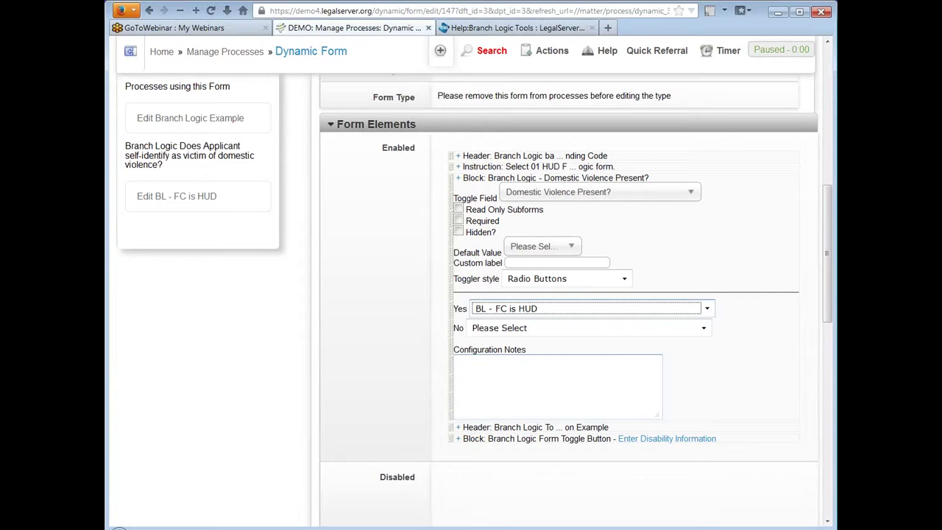
pyautogui.click(383, 294)
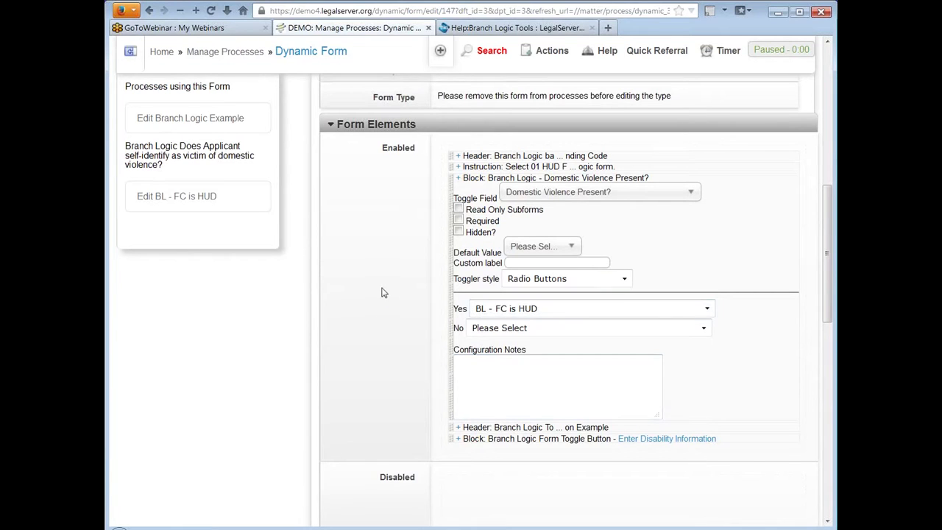
pyautogui.scroll(-5, 381, 293)
pyautogui.scroll(-6, 380, 291)
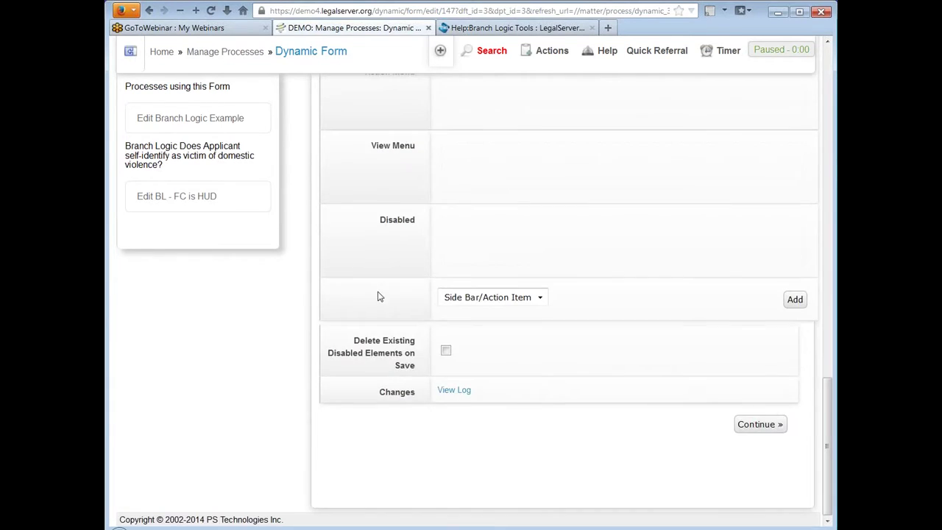
pyautogui.click(752, 426)
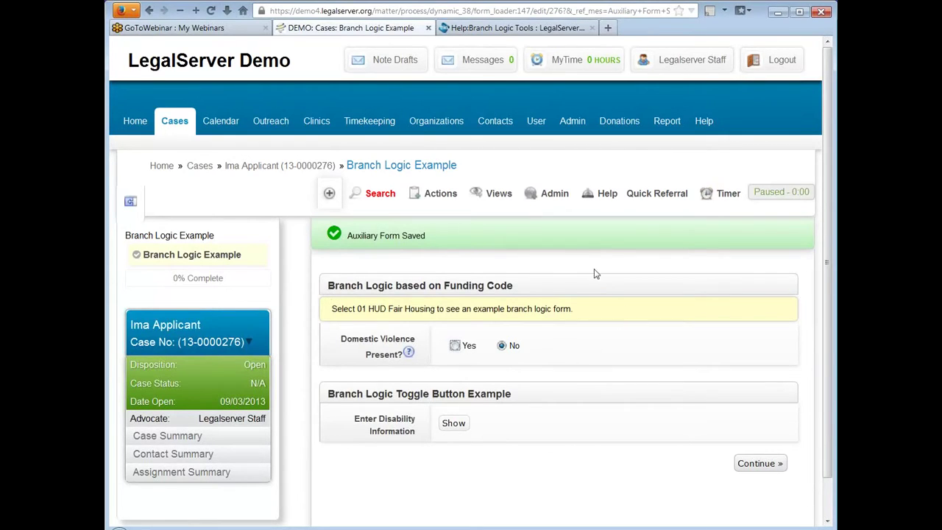
# Step: Test the branch logic by answering Yes to Domestic Violence Present?, and set the answer back to No
pyautogui.scroll(-1, 611, 255)
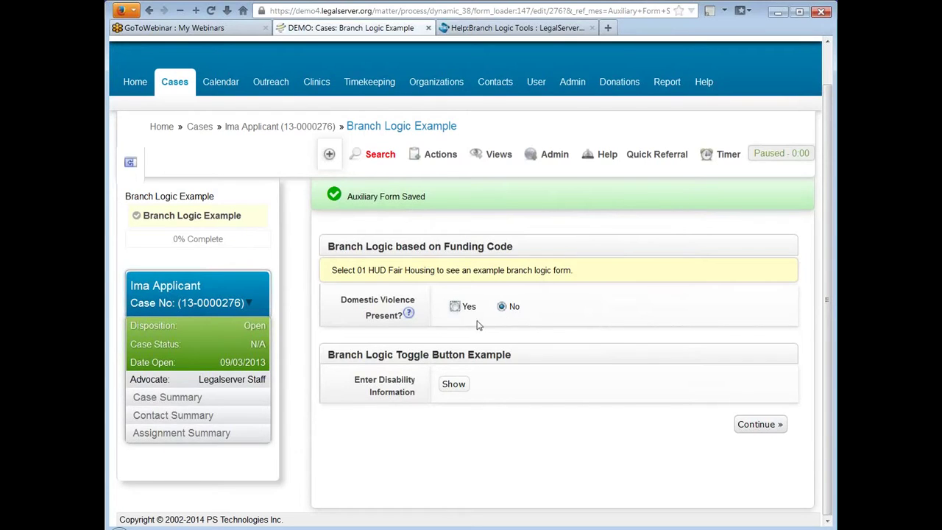
pyautogui.click(455, 307)
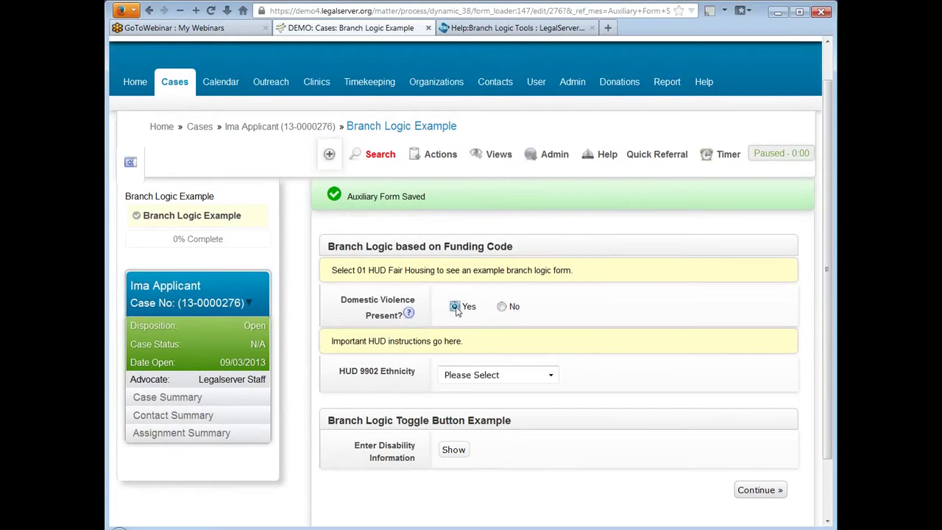
pyautogui.click(501, 307)
# Step: Reopen the Branch Logic Example form for editing and expand the Branch Logic - Domestic Violence Present? block
pyautogui.click(553, 154)
pyautogui.click(510, 245)
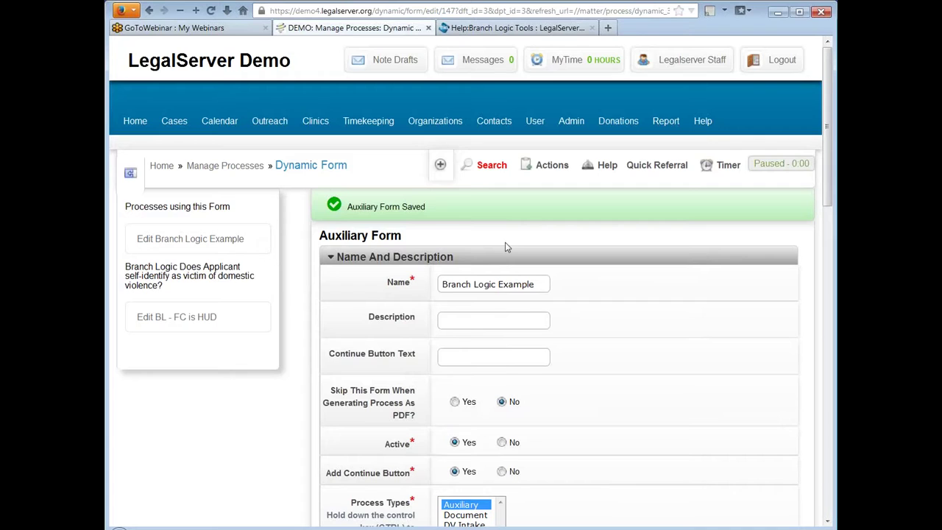
pyautogui.scroll(-5, 299, 287)
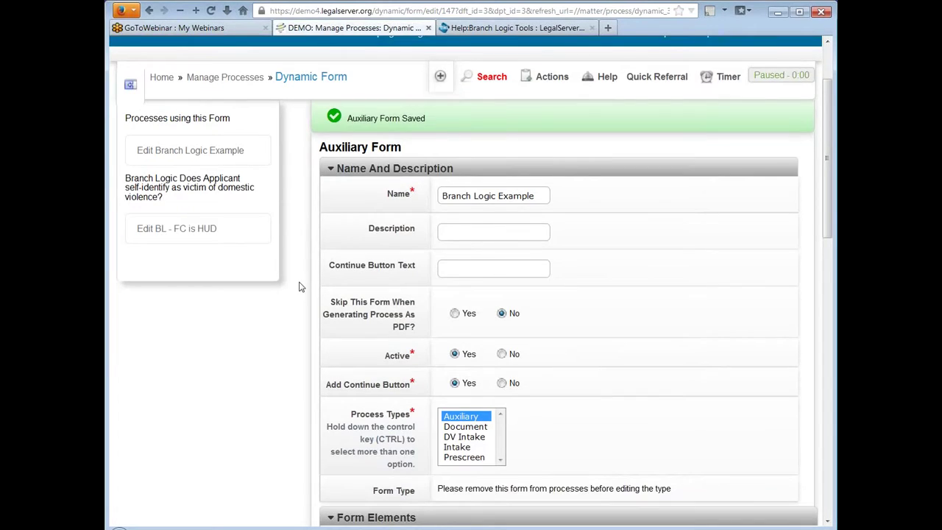
pyautogui.scroll(-2, 299, 287)
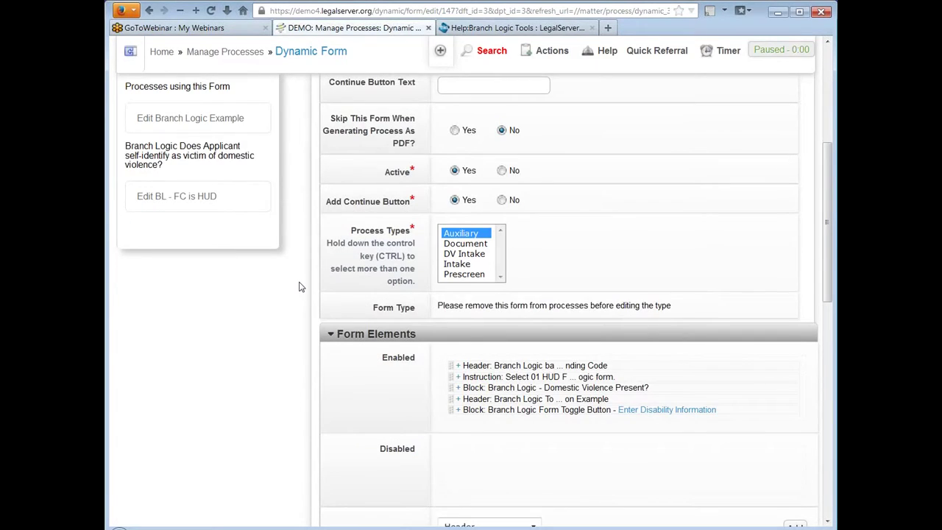
pyautogui.scroll(-4, 299, 287)
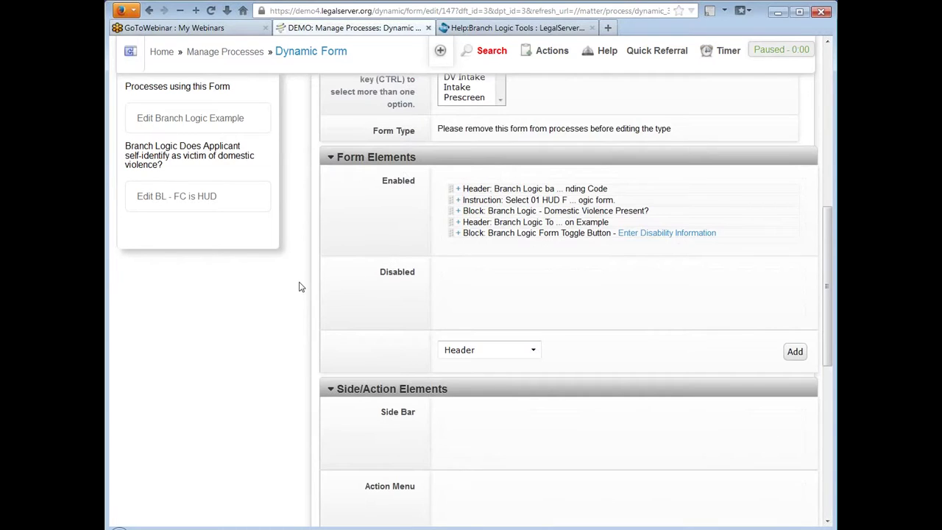
pyautogui.click(458, 211)
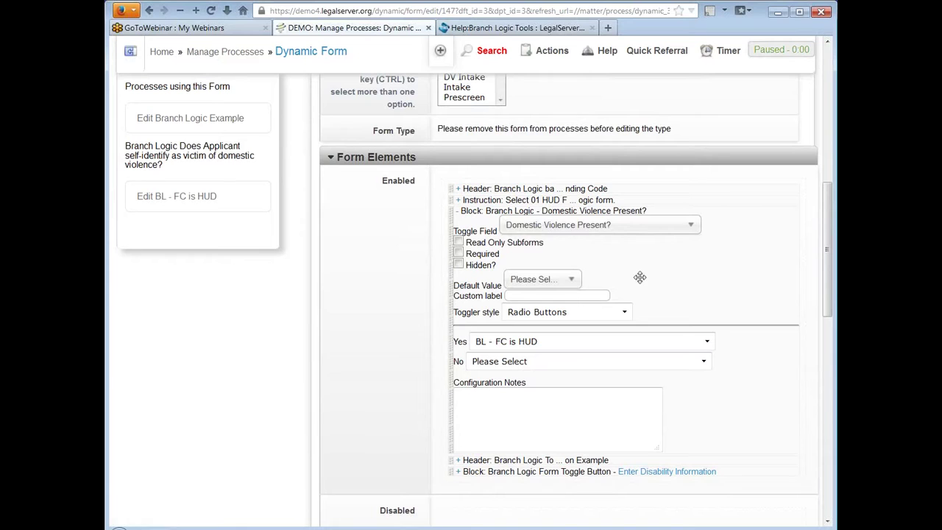
# Step: Clear the subform assigned to the Yes answer and assign the BL - FC is HUD subform to the No answer
pyautogui.click(573, 342)
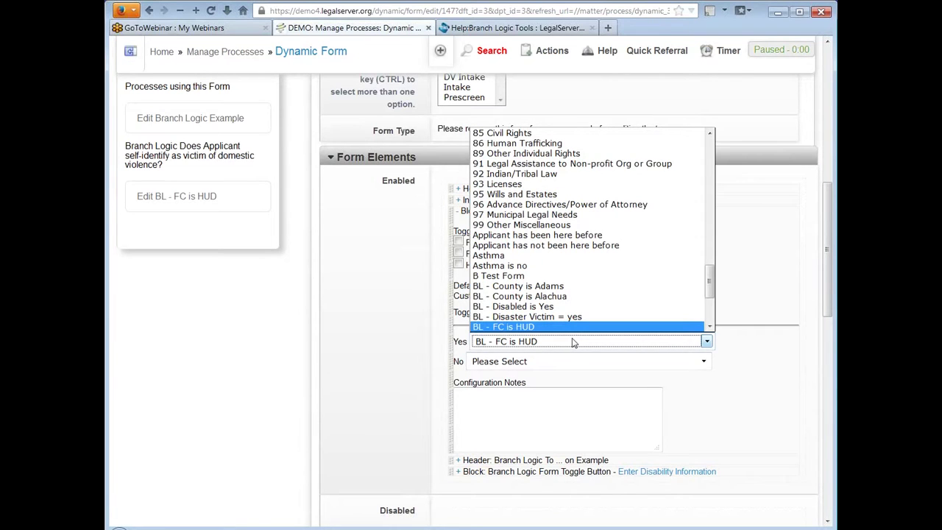
pyautogui.scroll(20, 572, 302)
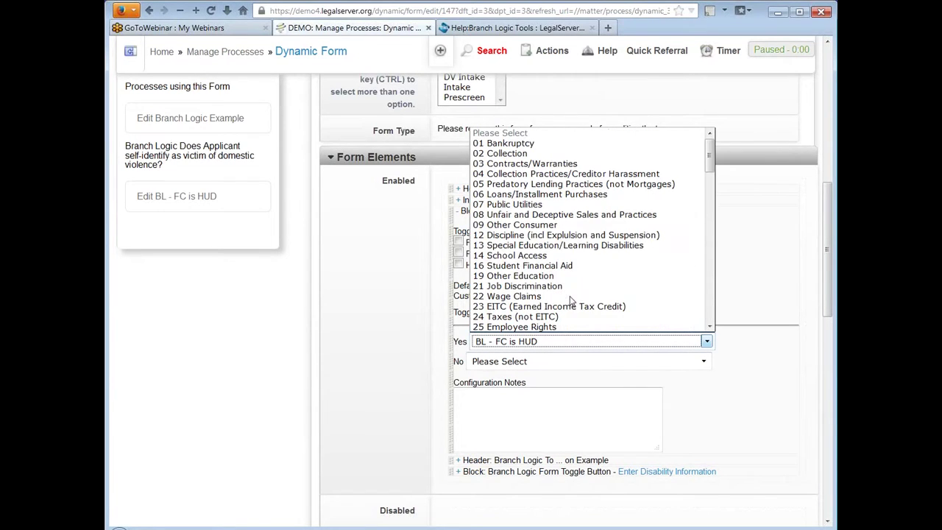
pyautogui.click(507, 133)
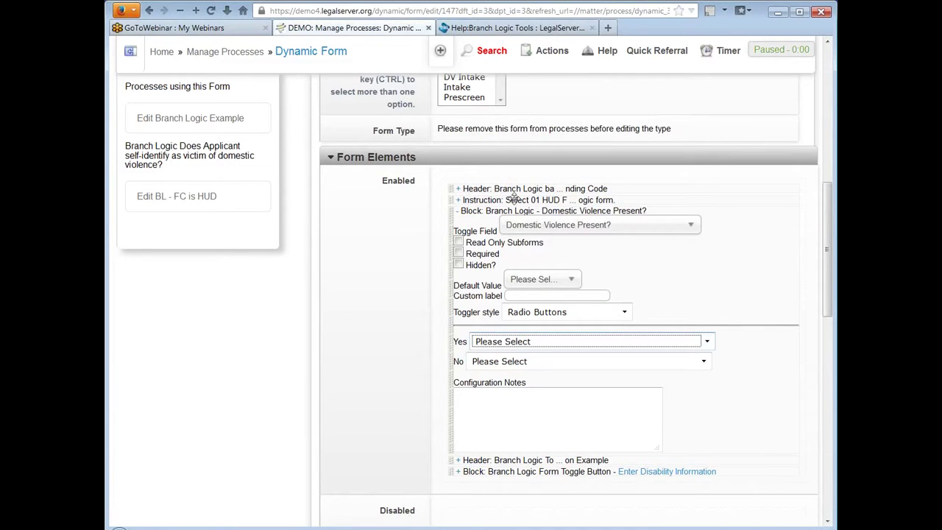
pyautogui.scroll(-2, 752, 183)
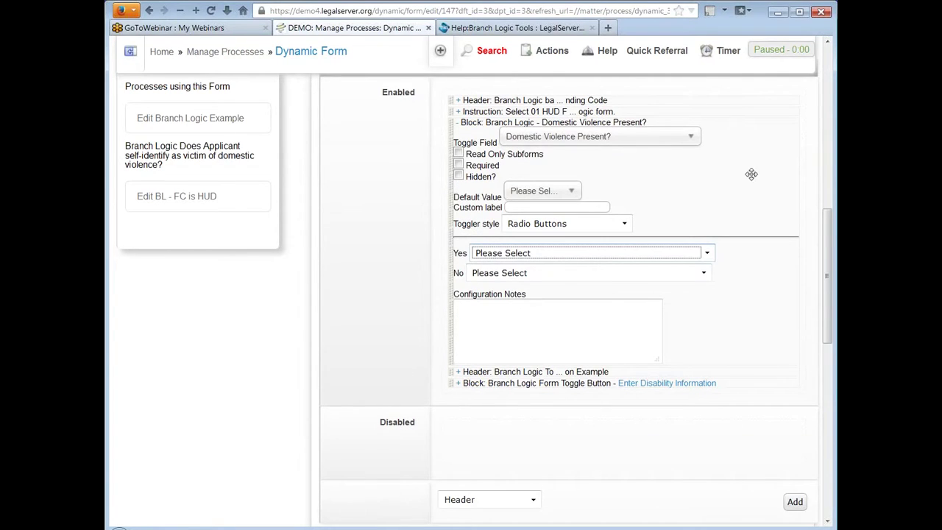
pyautogui.click(563, 273)
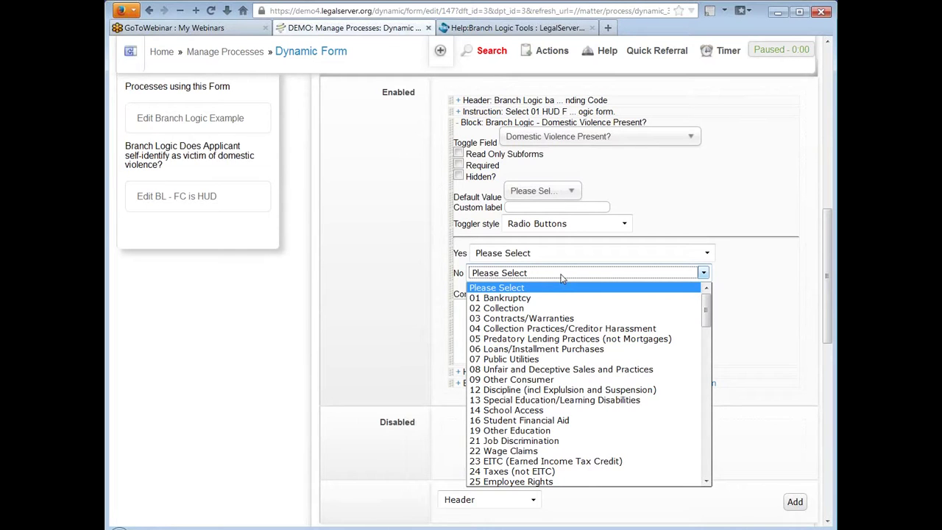
pyautogui.scroll(-20, 555, 346)
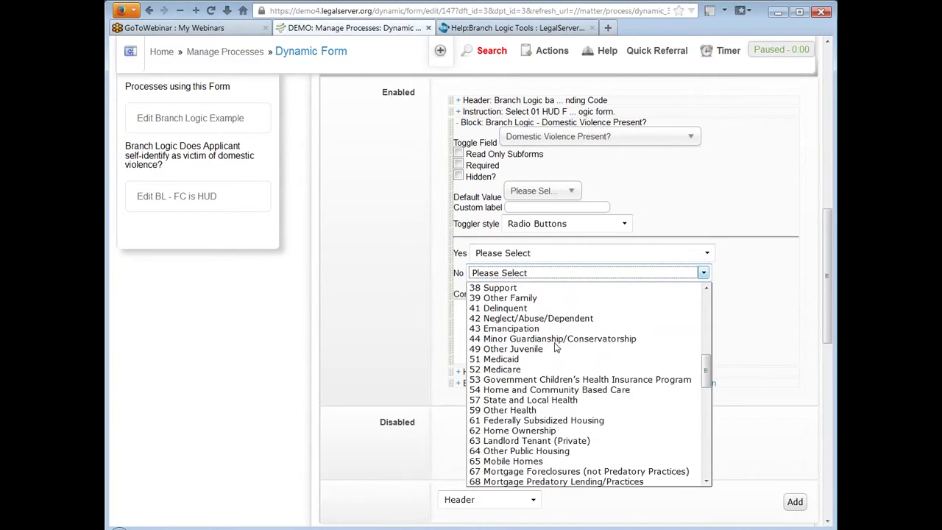
pyautogui.scroll(-2, 555, 346)
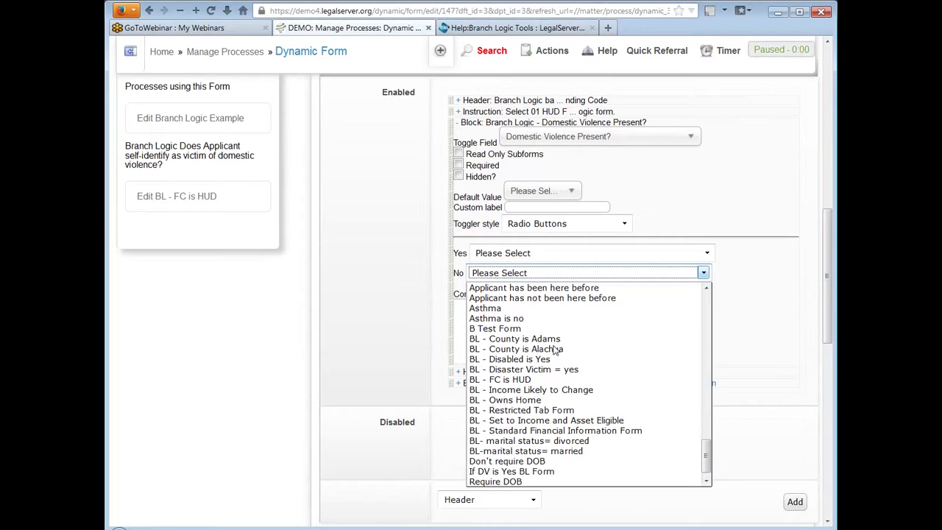
pyautogui.click(546, 377)
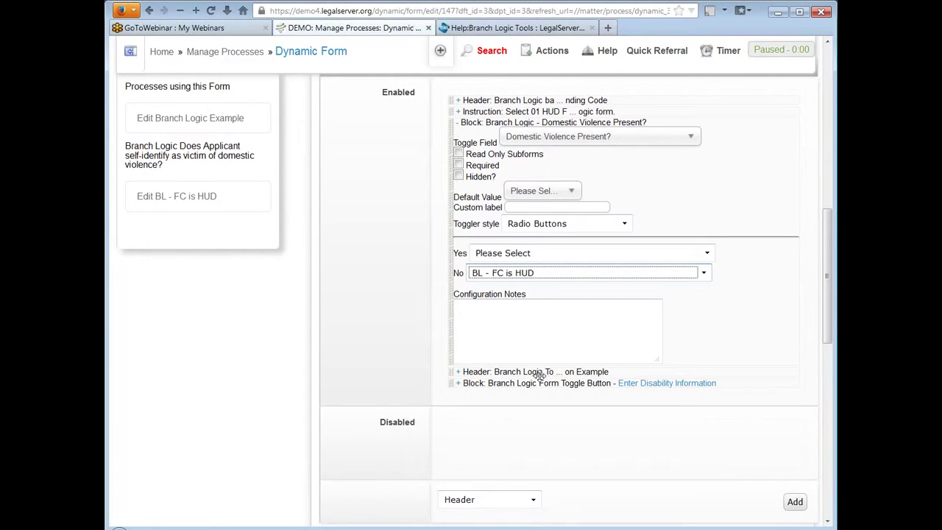
# Step: Mark the Domestic Violence Present? branch logic block as Hidden and save the form
pyautogui.click(458, 177)
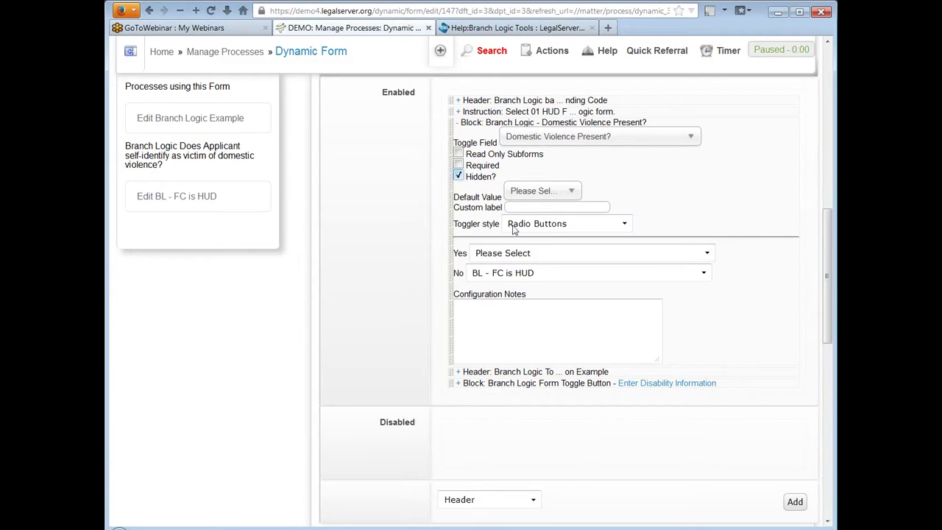
pyautogui.middleClick(697, 313)
pyautogui.scroll(-5, 697, 314)
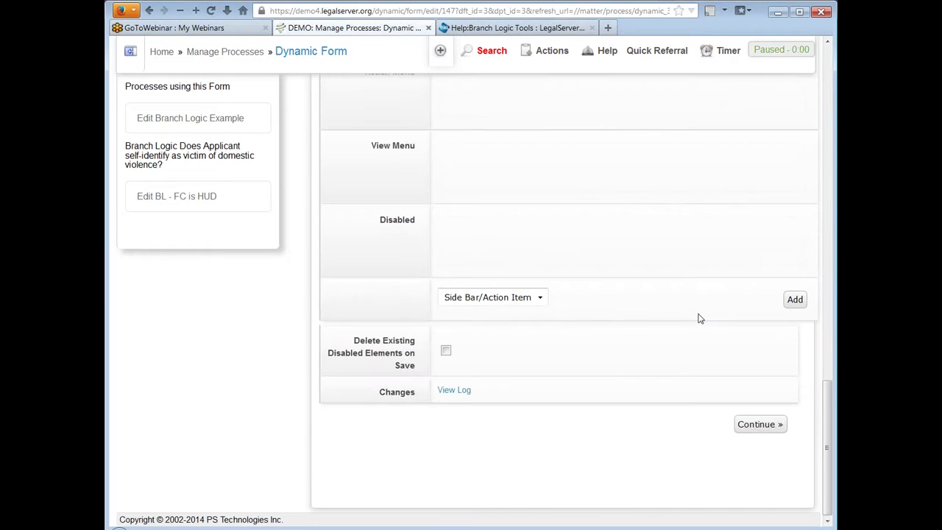
pyautogui.click(757, 426)
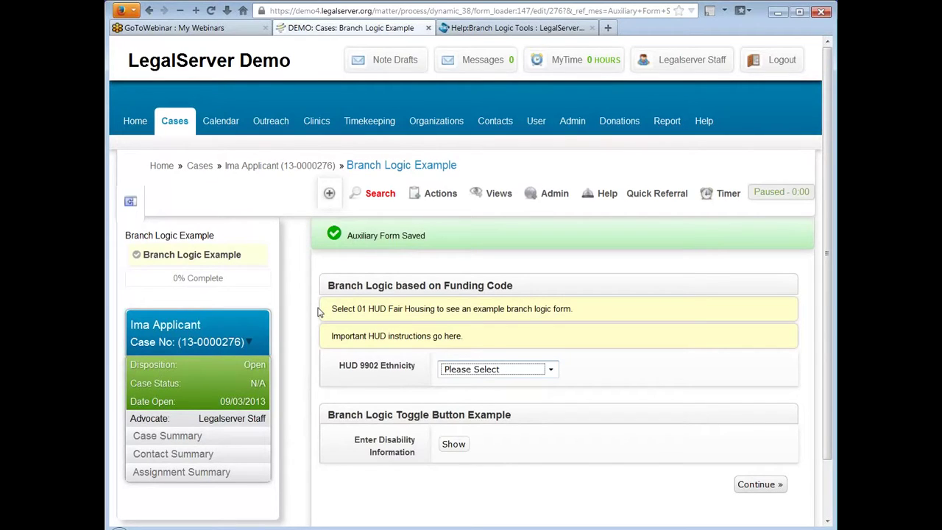
# Step: Examine the HUD instructions and the HUD 9902 Ethnicity field on the saved Branch Logic Example form
pyautogui.scroll(-2, 294, 271)
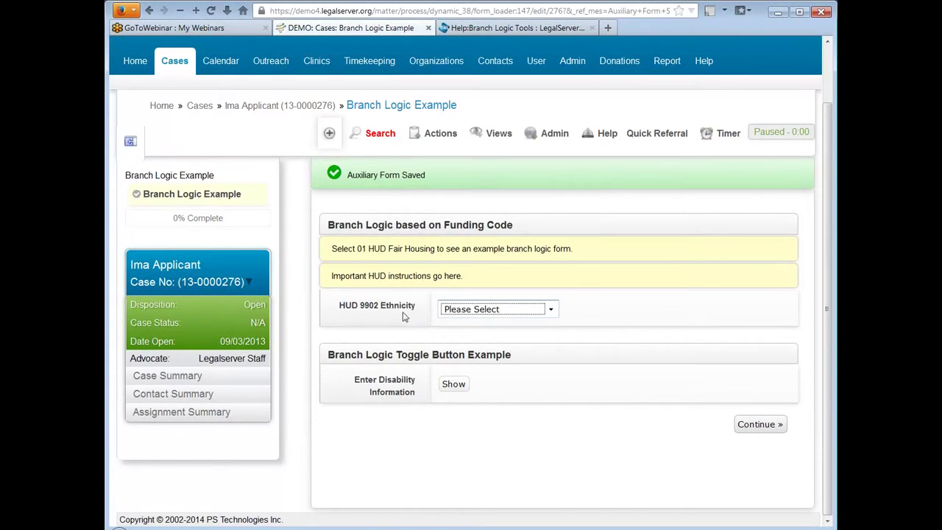
pyautogui.moveTo(329, 276); pyautogui.dragTo(467, 310)
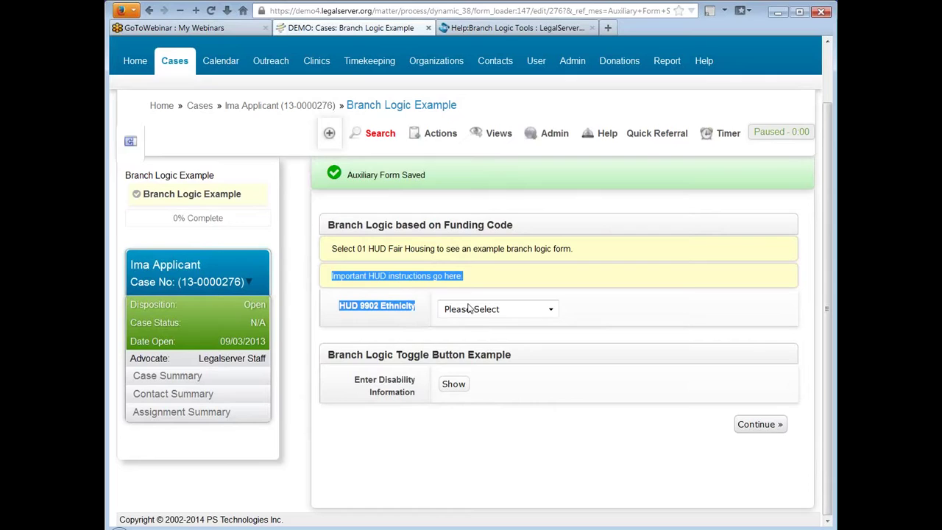
pyautogui.click(587, 318)
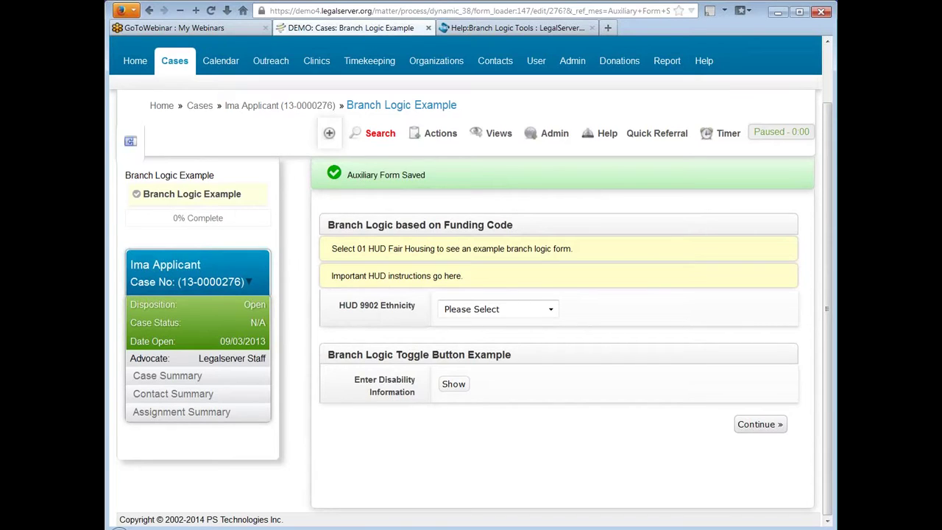
# Step: Show the Enter Disability Information subform under Branch Logic Toggle Button Example and examine its instruction and Disability Notes field
pyautogui.moveTo(327, 356); pyautogui.dragTo(579, 364)
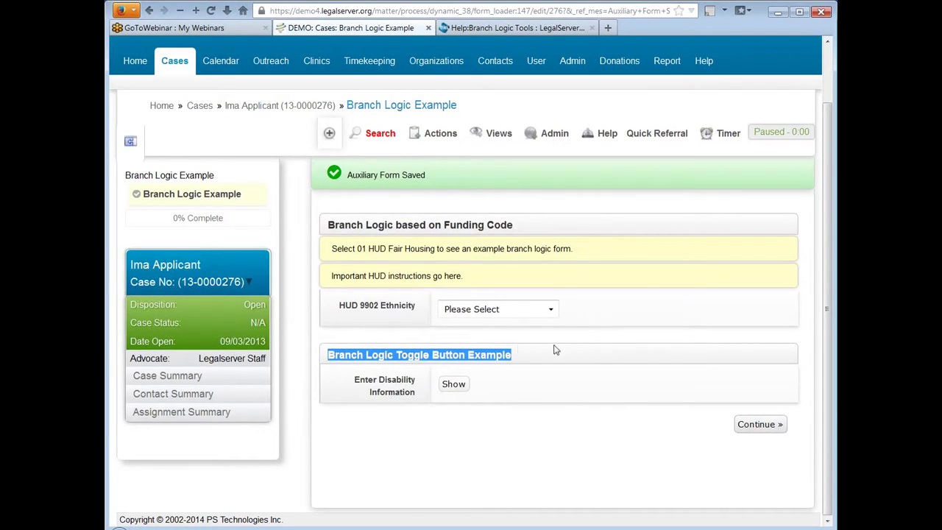
pyautogui.click(582, 352)
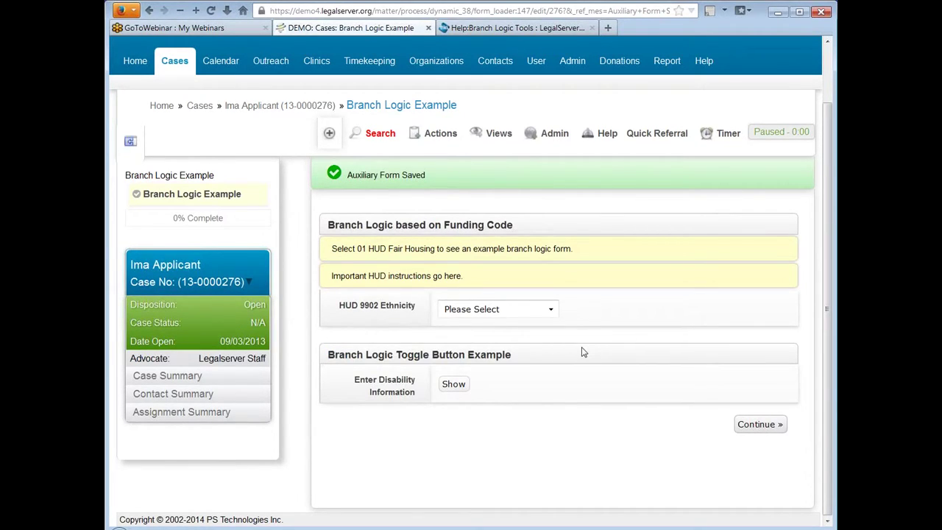
pyautogui.click(454, 384)
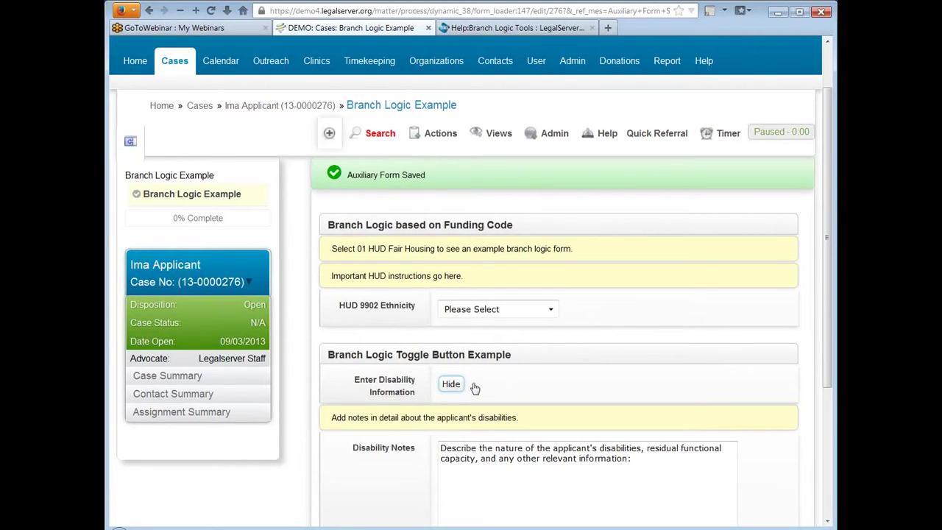
pyautogui.scroll(-3, 610, 378)
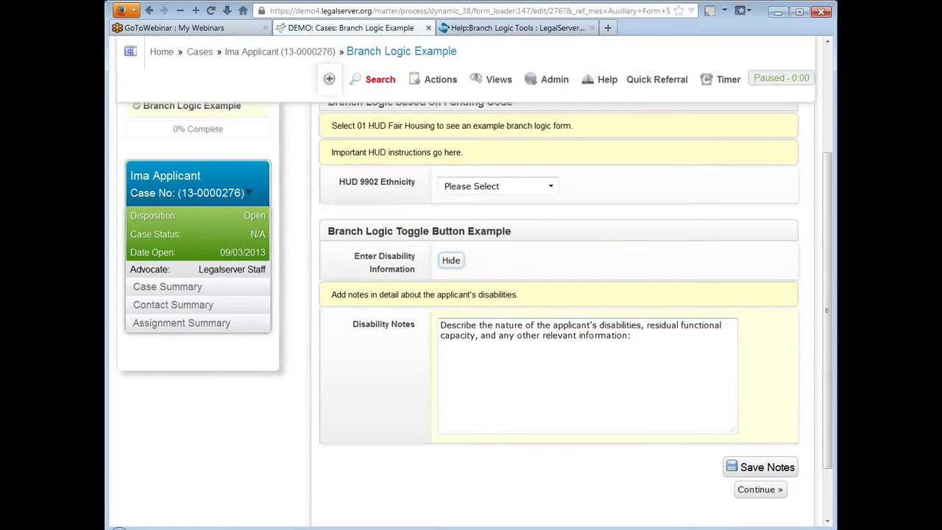
pyautogui.moveTo(329, 294); pyautogui.dragTo(578, 299)
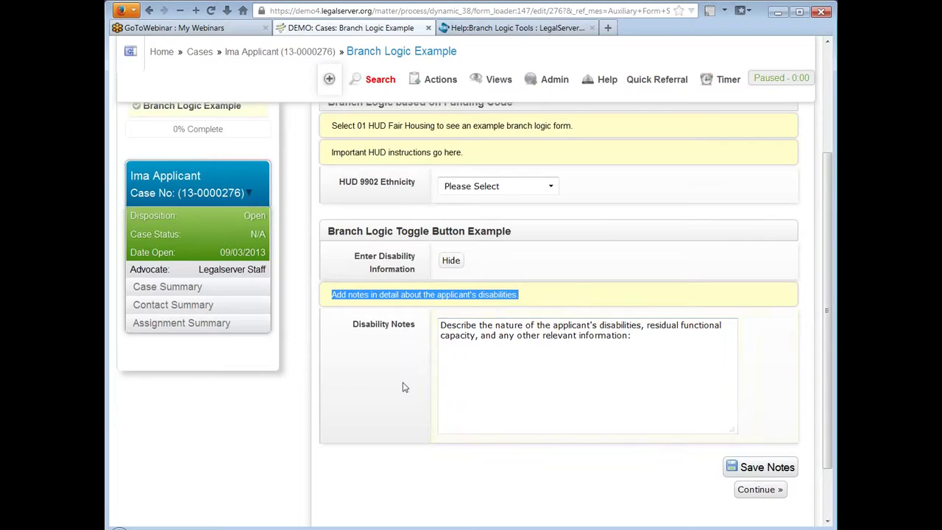
pyautogui.click(360, 349)
pyautogui.moveTo(353, 331); pyautogui.dragTo(421, 326)
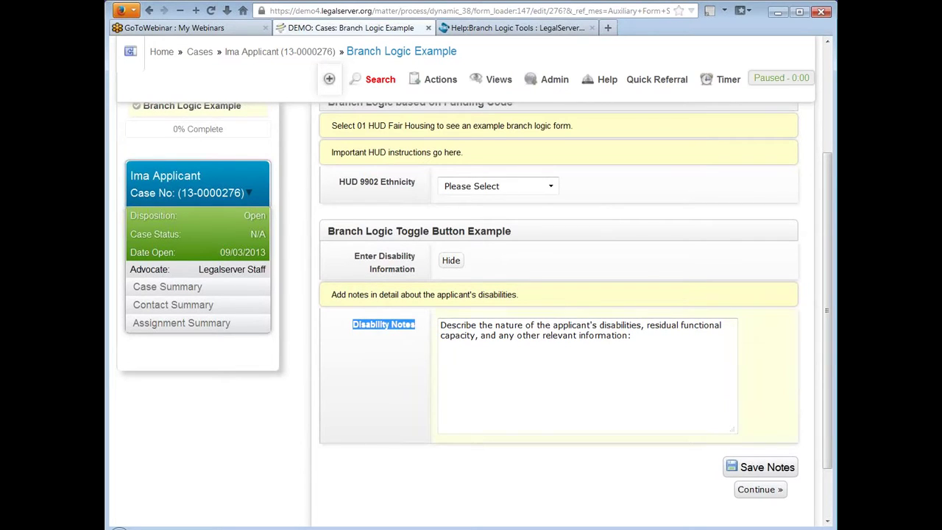
pyautogui.click(379, 375)
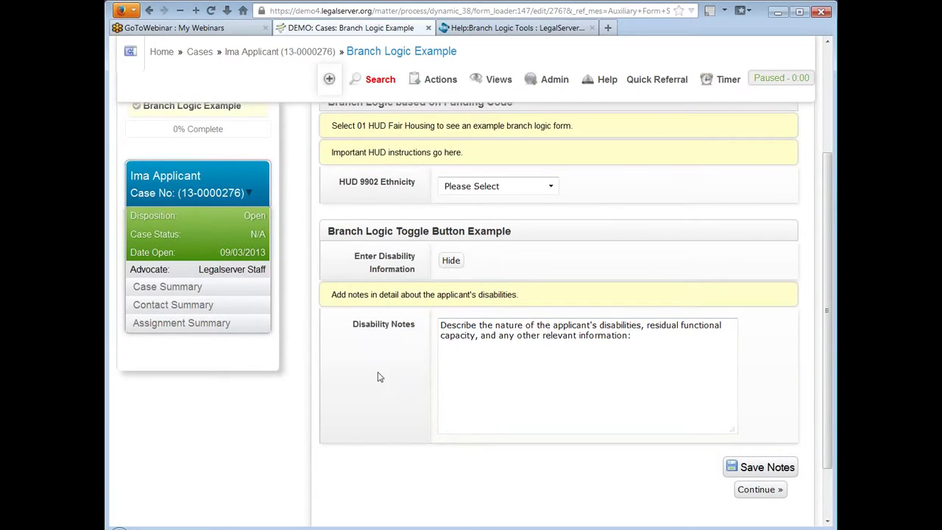
# Step: Hide the disability subform, and test the toggle button once more by showing and hiding it again
pyautogui.click(450, 260)
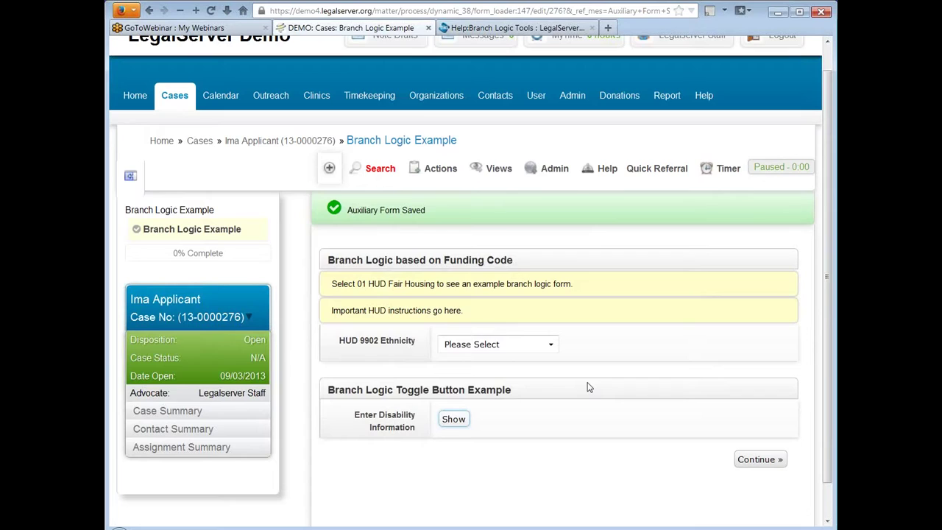
pyautogui.scroll(-1, 587, 387)
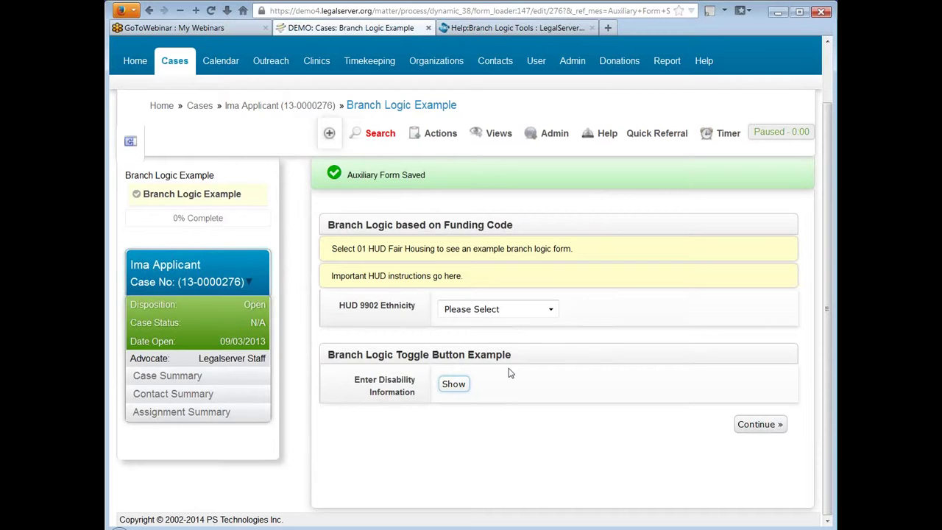
pyautogui.click(452, 393)
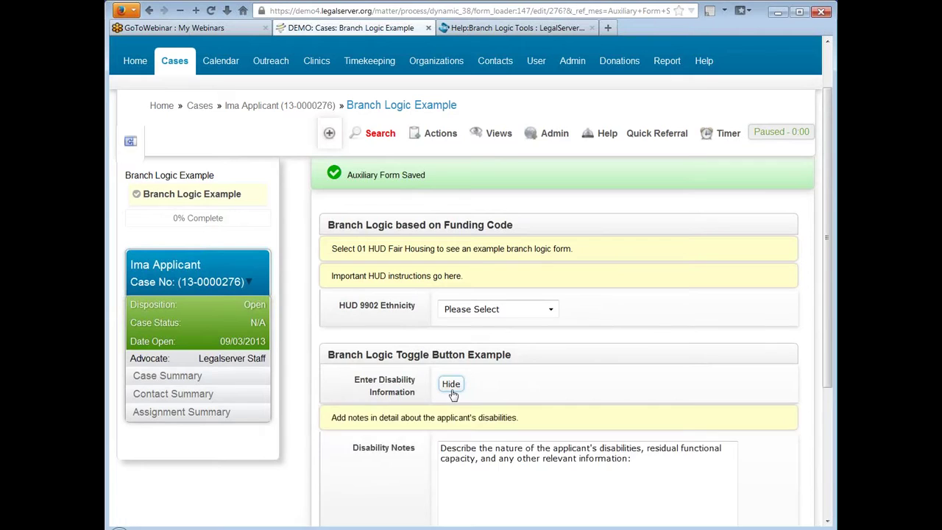
pyautogui.click(453, 395)
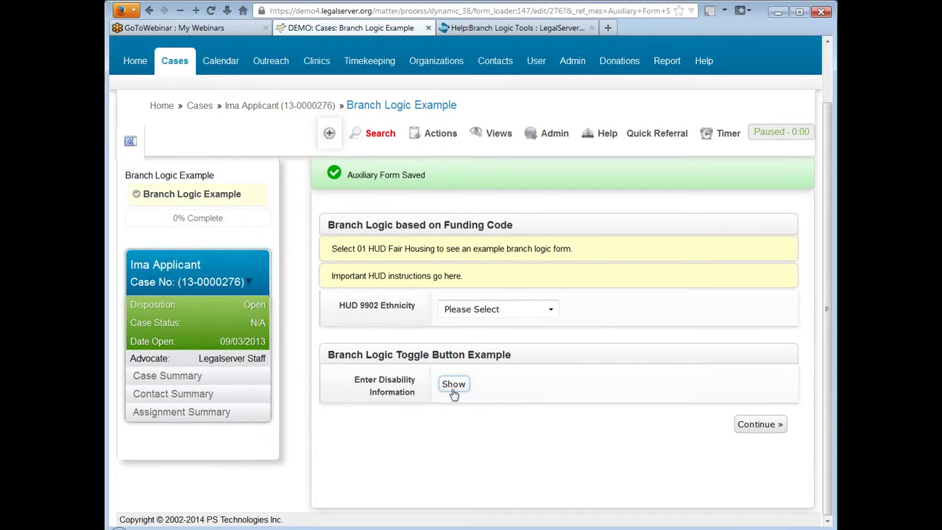
# Step: Reopen the Branch Logic Example form for editing and inspect the settings of the Branch Logic Toggle Button Example header
pyautogui.click(557, 144)
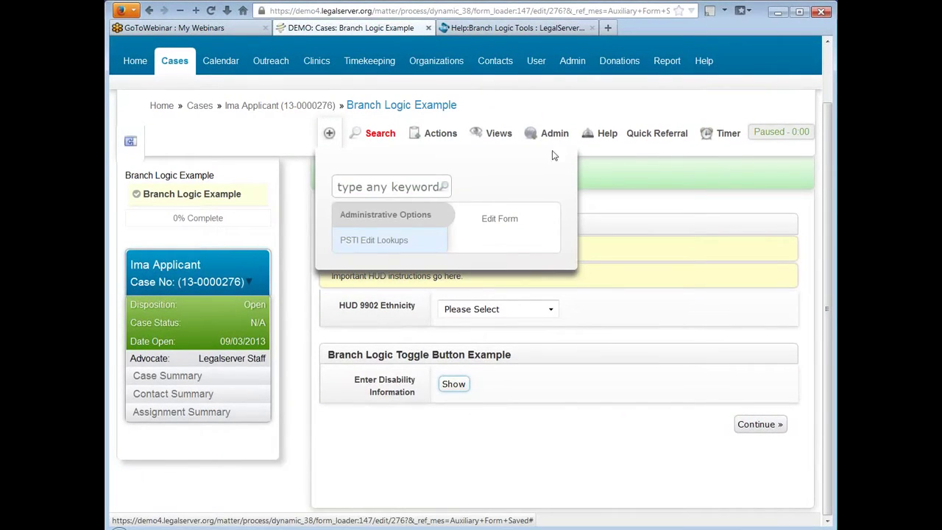
pyautogui.click(504, 219)
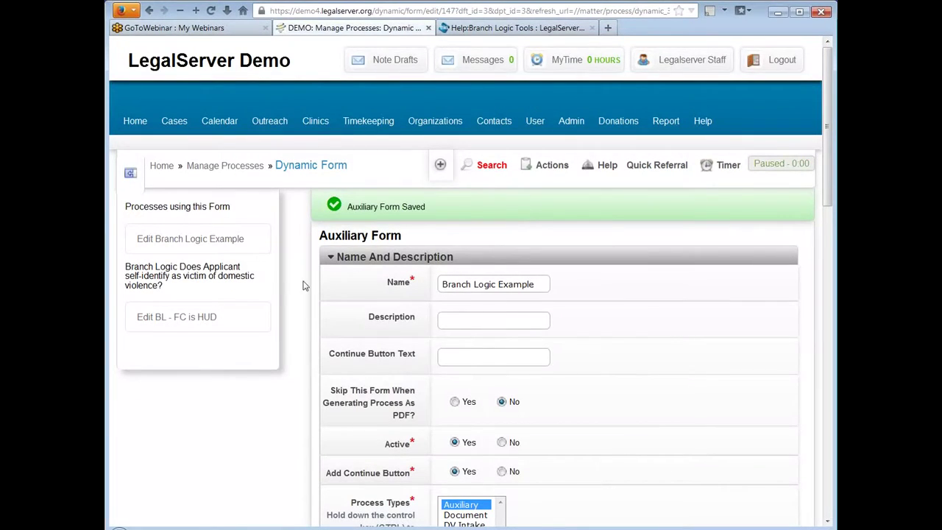
pyautogui.scroll(-5, 303, 285)
pyautogui.scroll(-1, 304, 285)
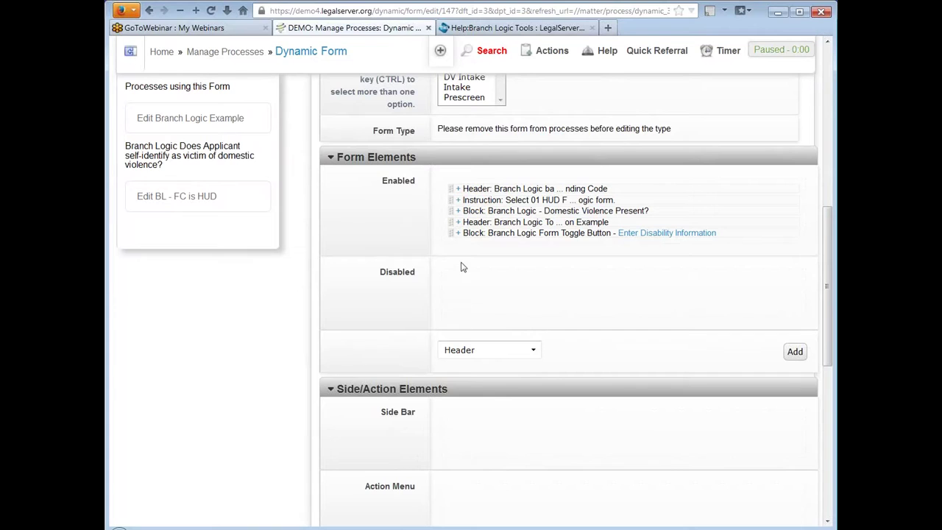
pyautogui.click(457, 223)
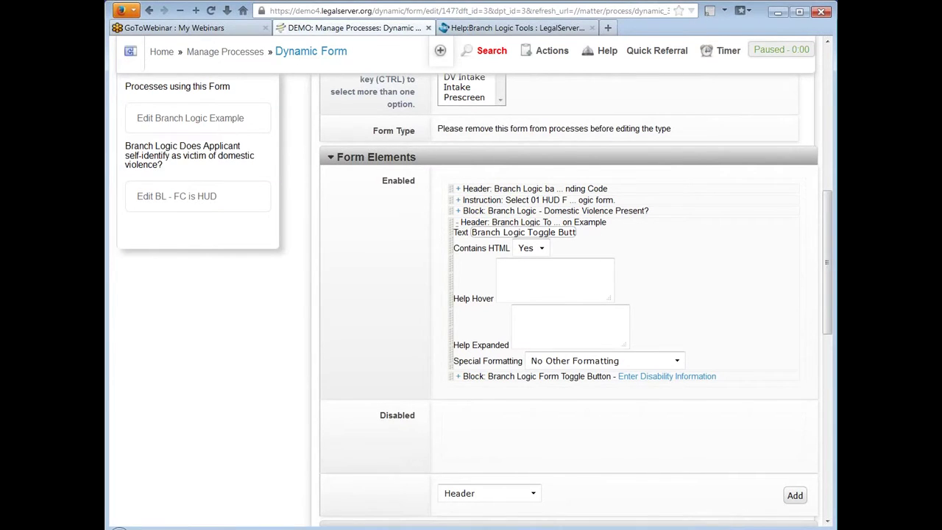
pyautogui.click(457, 222)
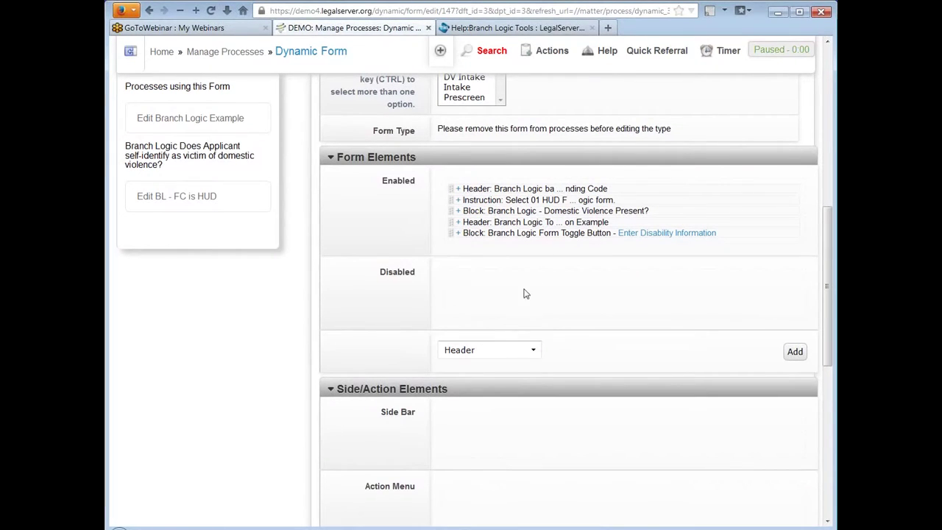
# Step: Expand the Branch Logic Form Toggle Button block for Enter Disability Information and browse the forms available as its subform
pyautogui.click(458, 234)
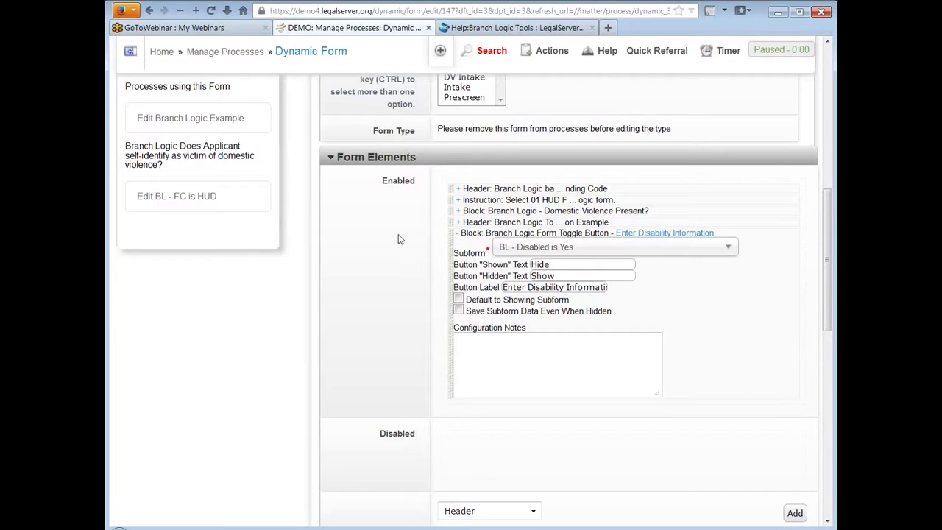
pyautogui.click(651, 251)
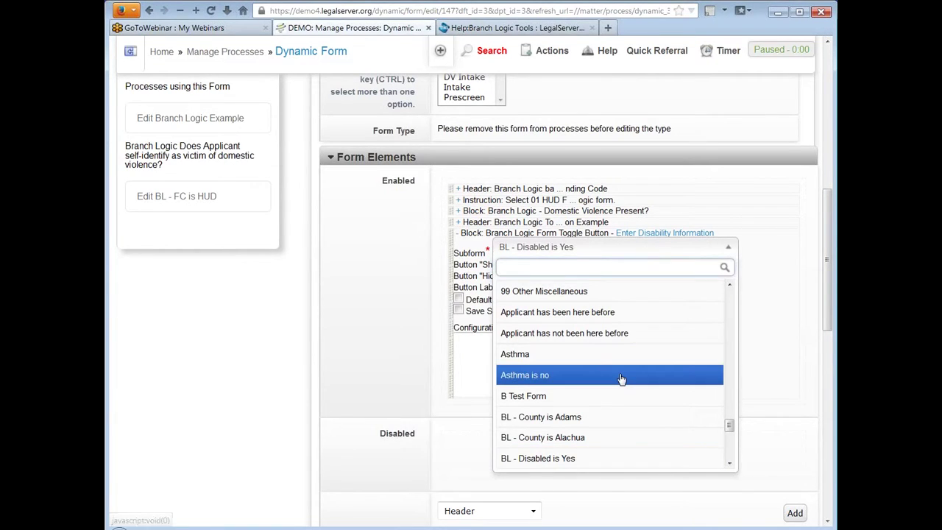
pyautogui.scroll(-1, 622, 379)
pyautogui.scroll(-5, 621, 379)
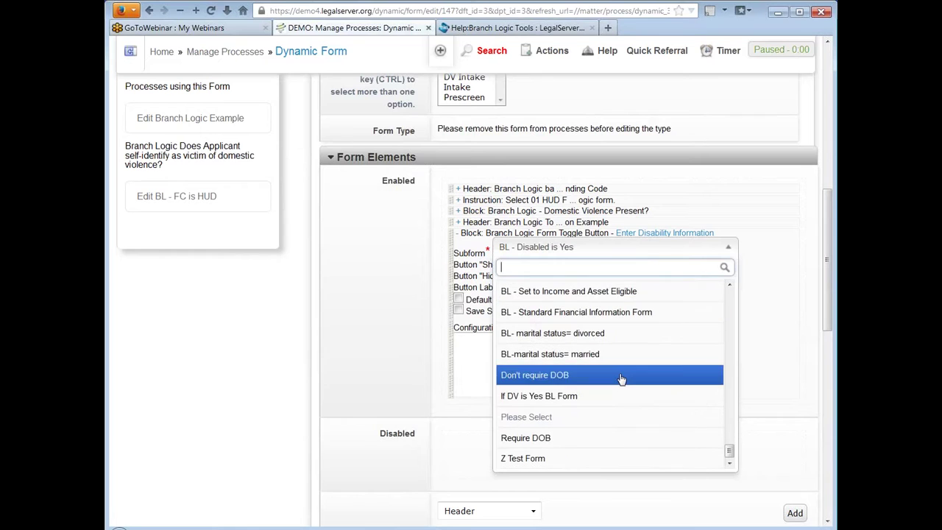
pyautogui.scroll(5, 622, 379)
pyautogui.scroll(15, 621, 379)
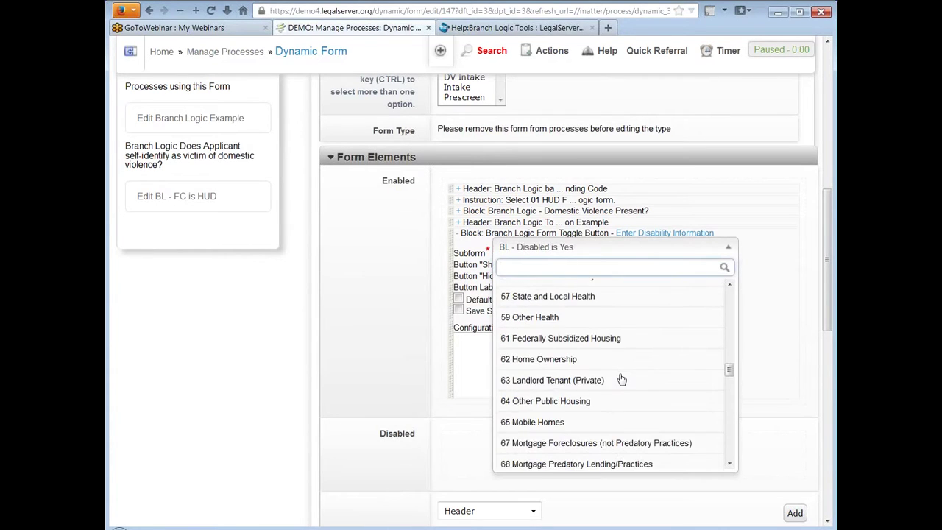
pyautogui.scroll(4, 622, 379)
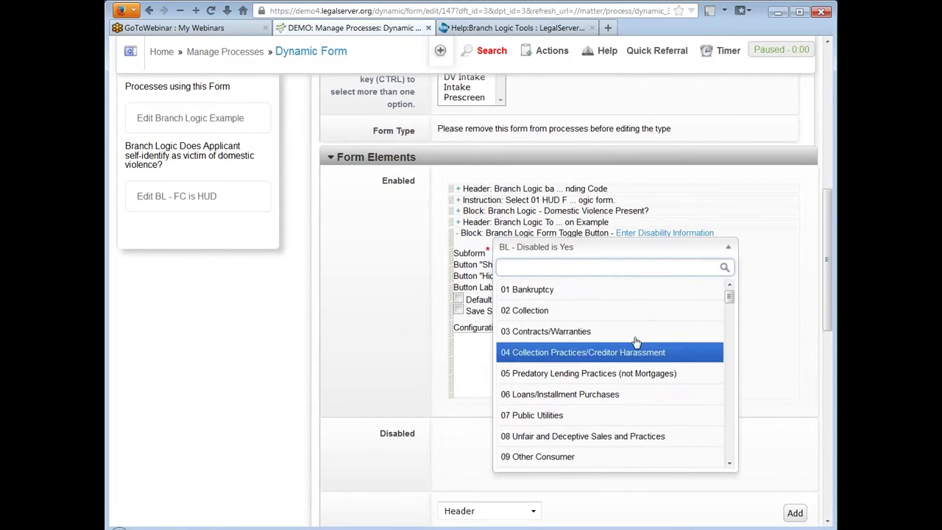
pyautogui.scroll(-7, 639, 319)
pyautogui.scroll(-8, 639, 319)
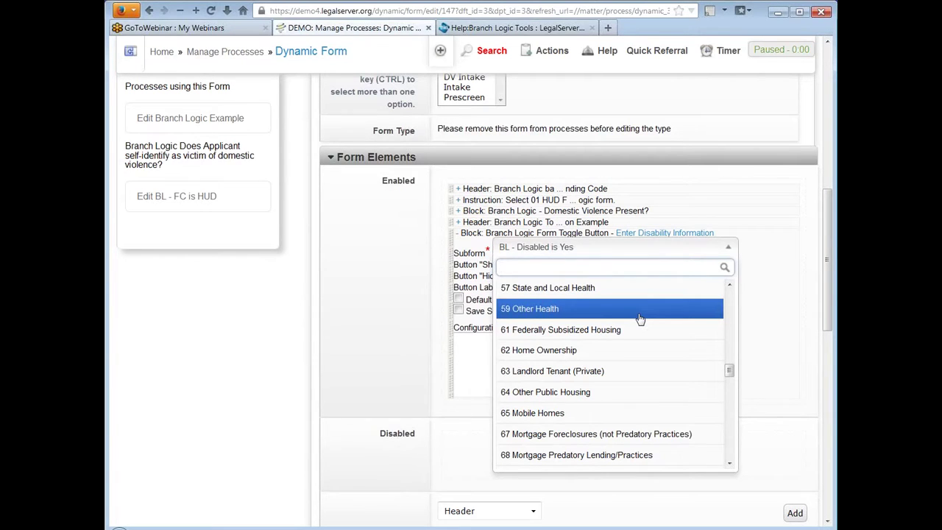
# Step: Search the subform choices for "hud" and "disab", and select BL - Disabled is Yes as the toggle button's subform
pyautogui.write('hud')
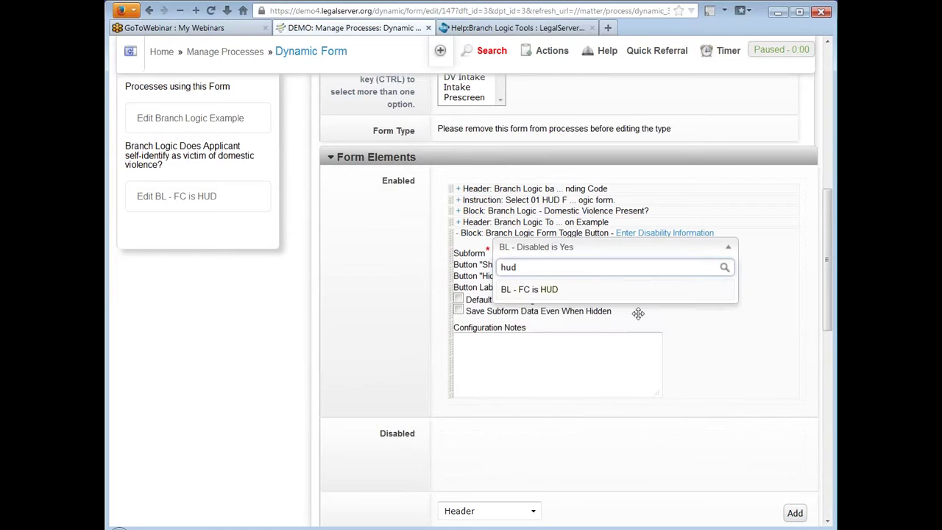
pyautogui.press('BackSpace')
pyautogui.press('BackSpace')
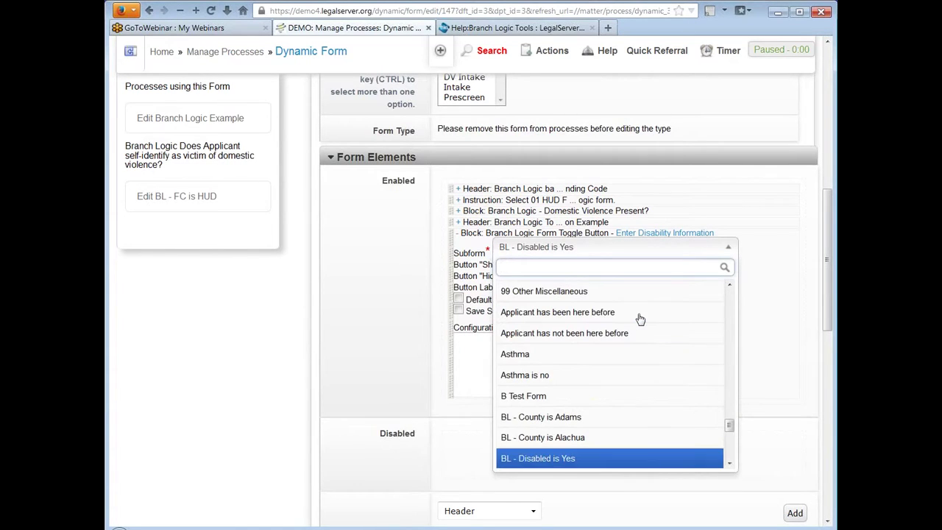
pyautogui.write('disab')
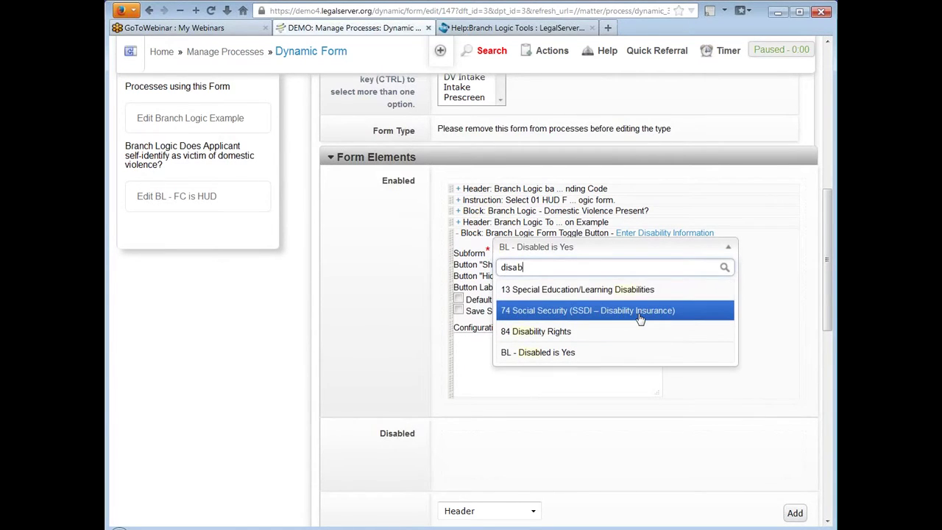
pyautogui.click(639, 352)
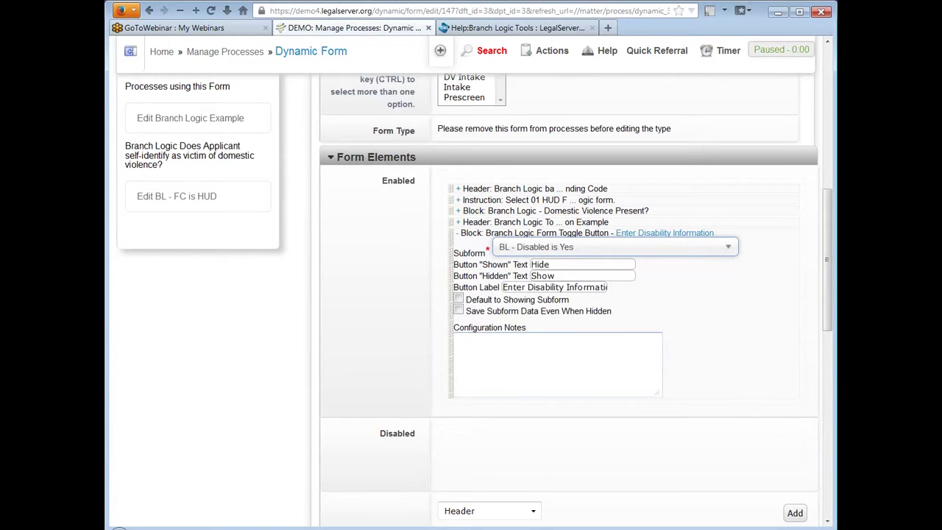
# Step: Review the toggle button's shown text, hidden text, label and subform options, and save the Branch Logic Example form
pyautogui.click(544, 264)
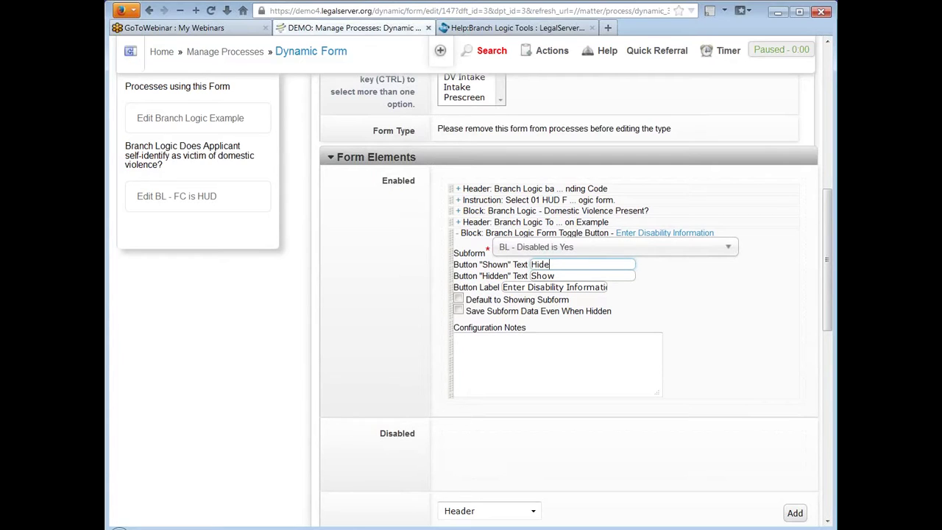
pyautogui.click(556, 276)
pyautogui.click(563, 264)
pyautogui.click(595, 288)
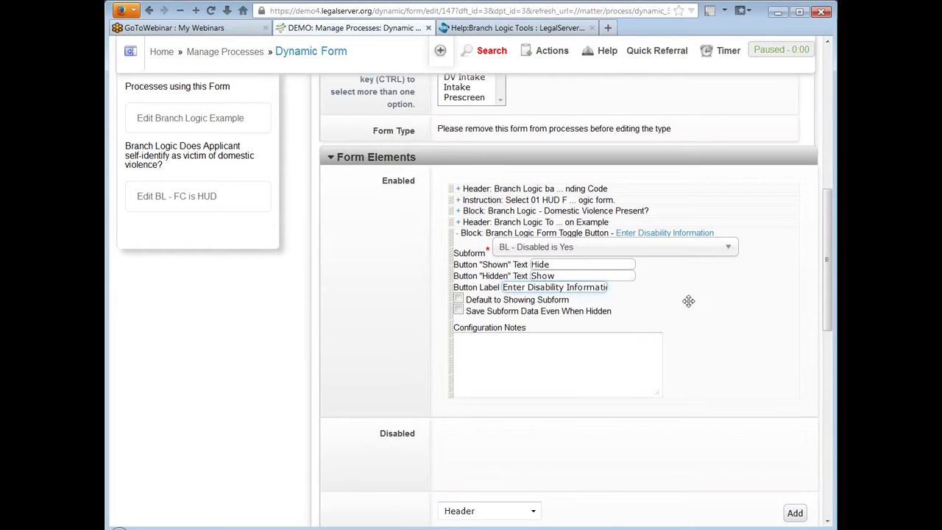
pyautogui.scroll(-2, 687, 301)
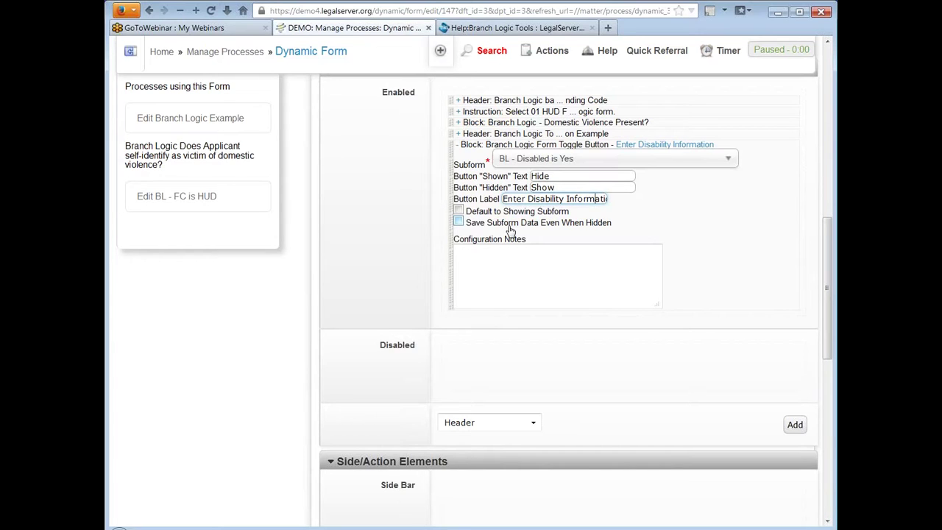
pyautogui.scroll(-7, 698, 325)
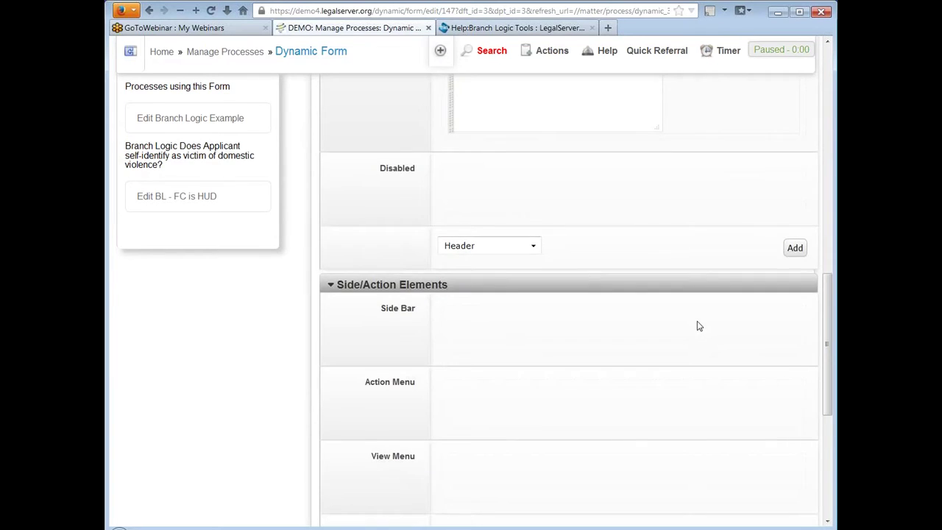
pyautogui.click(759, 426)
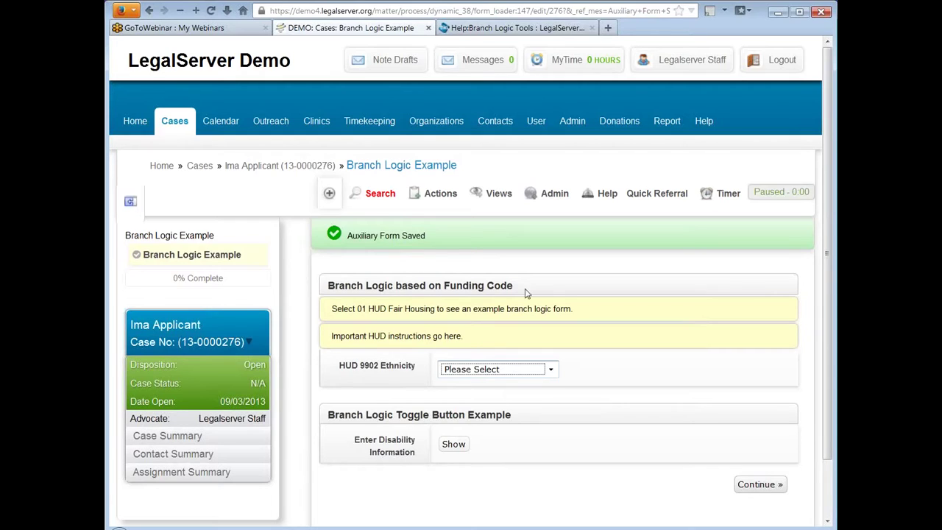
# Step: Reopen the Branch Logic Example form for editing and search the block elements that can be added for "bra"
pyautogui.click(561, 199)
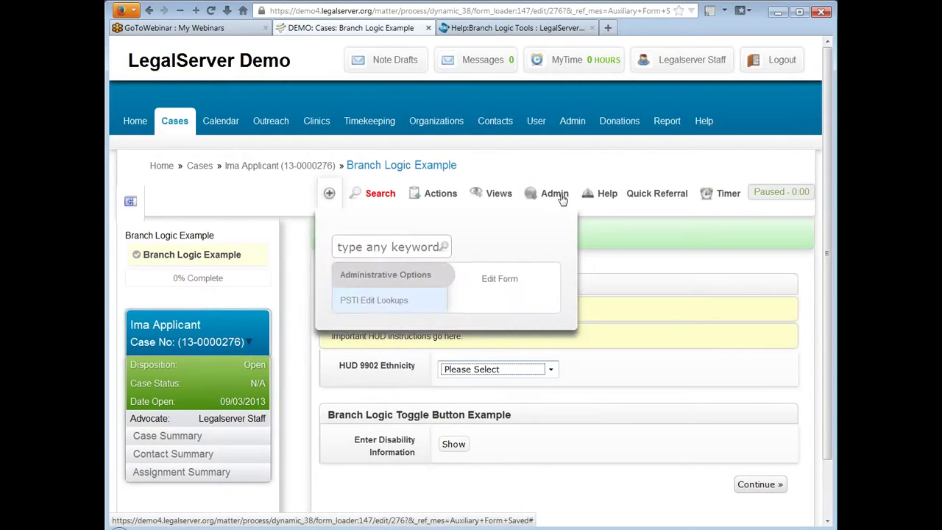
pyautogui.click(501, 285)
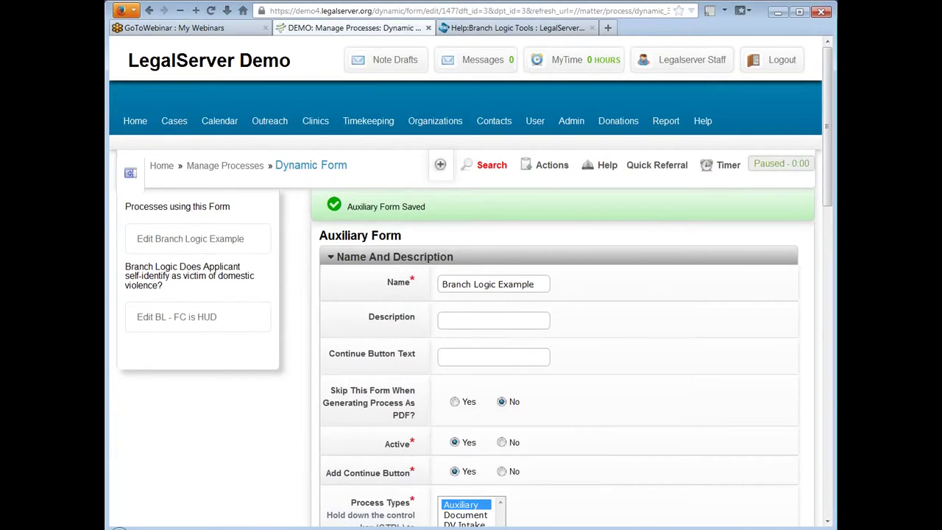
pyautogui.scroll(-3, 309, 289)
pyautogui.scroll(-5, 308, 289)
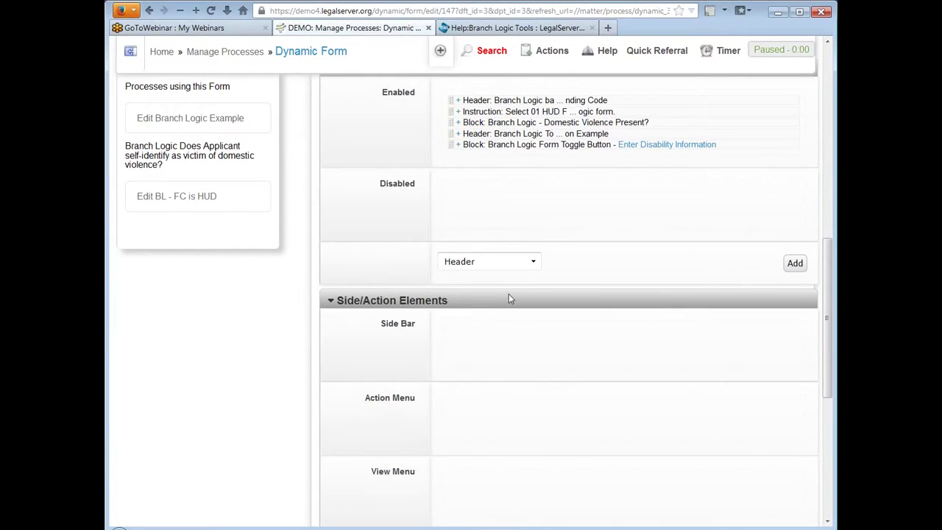
pyautogui.click(504, 263)
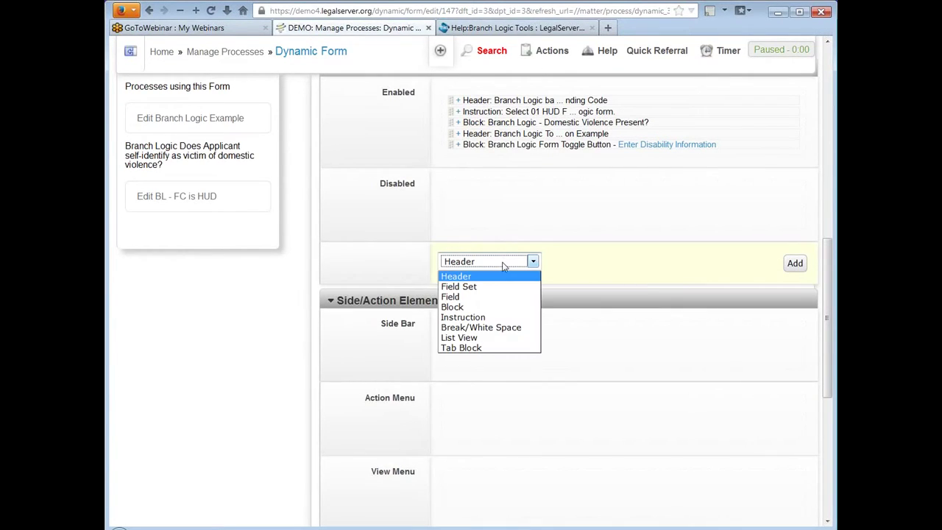
pyautogui.click(495, 307)
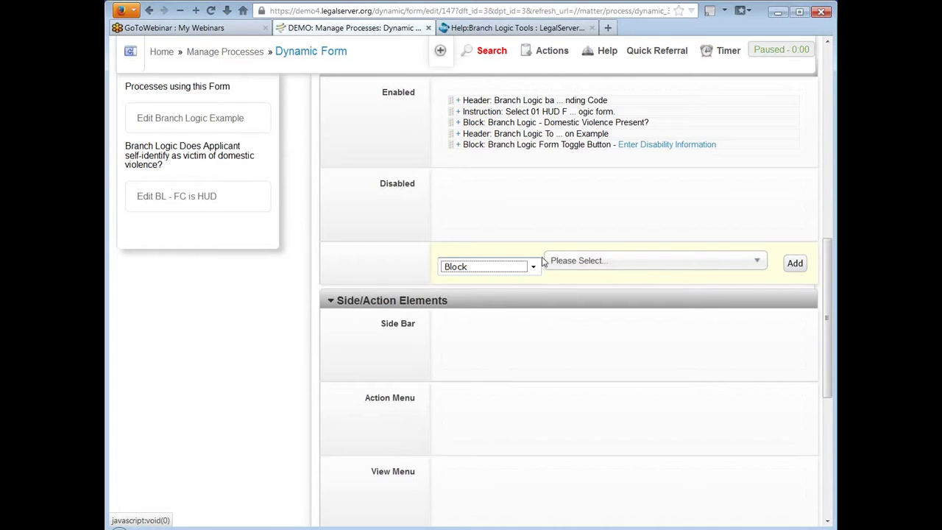
pyautogui.click(625, 262)
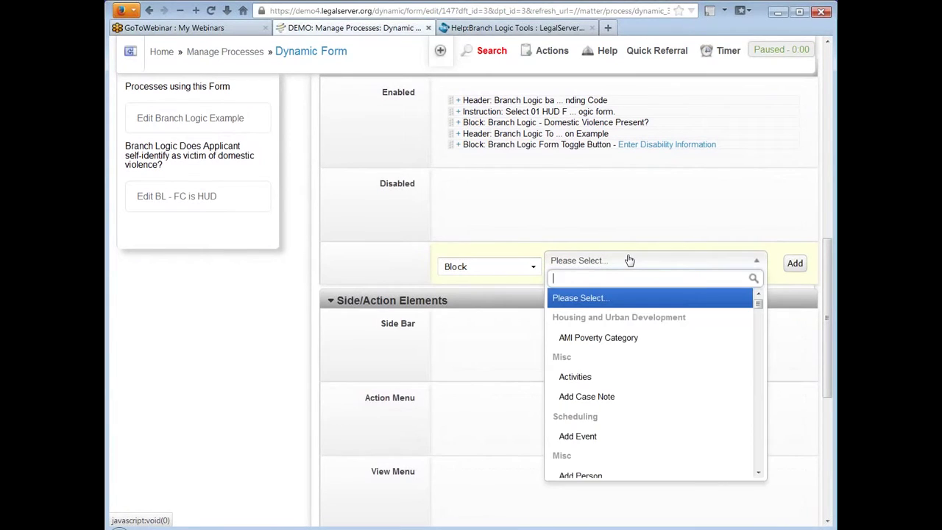
pyautogui.write('bra')
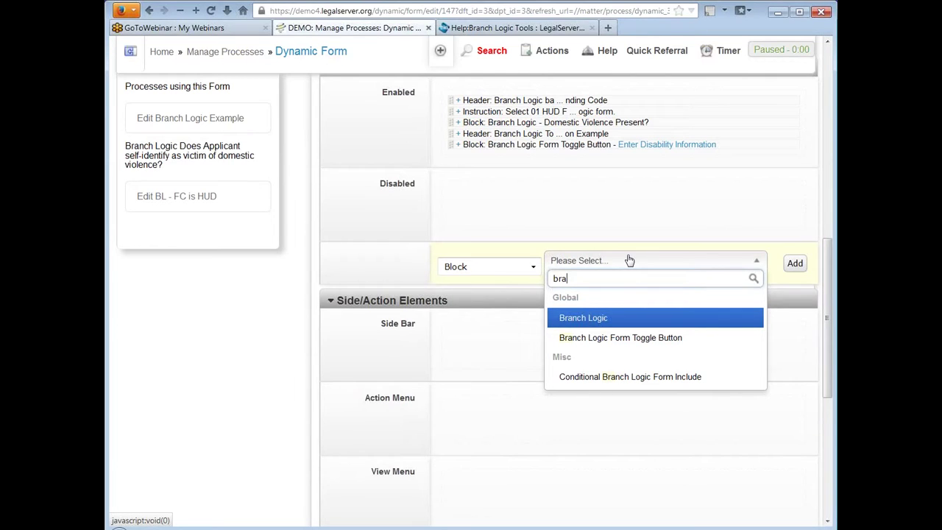
pyautogui.click(629, 261)
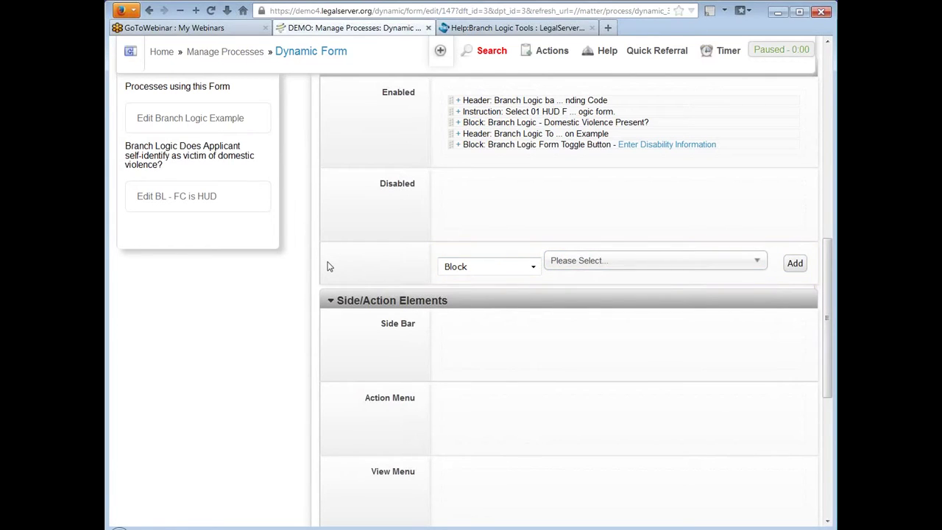
# Step: Save the Branch Logic Example form and return to the case's auxiliary form
pyautogui.scroll(-2, 686, 325)
pyautogui.scroll(-5, 684, 324)
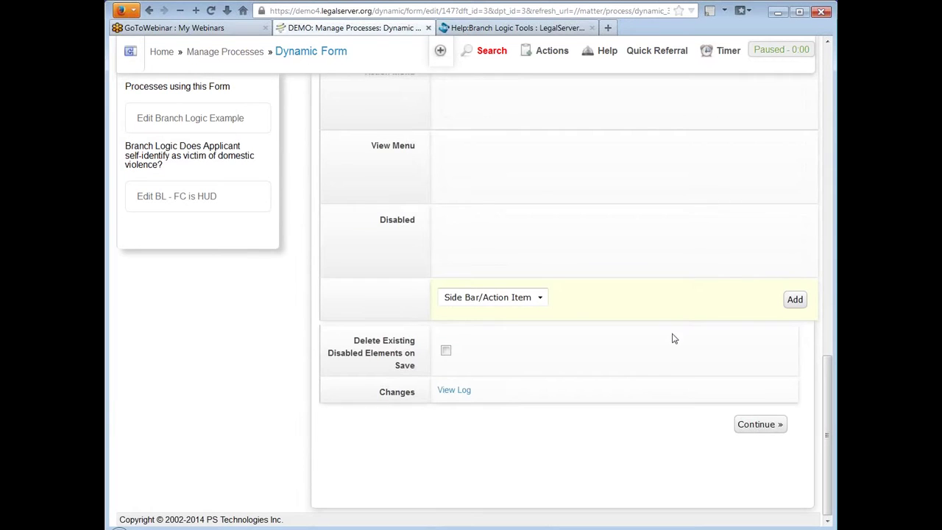
pyautogui.click(750, 427)
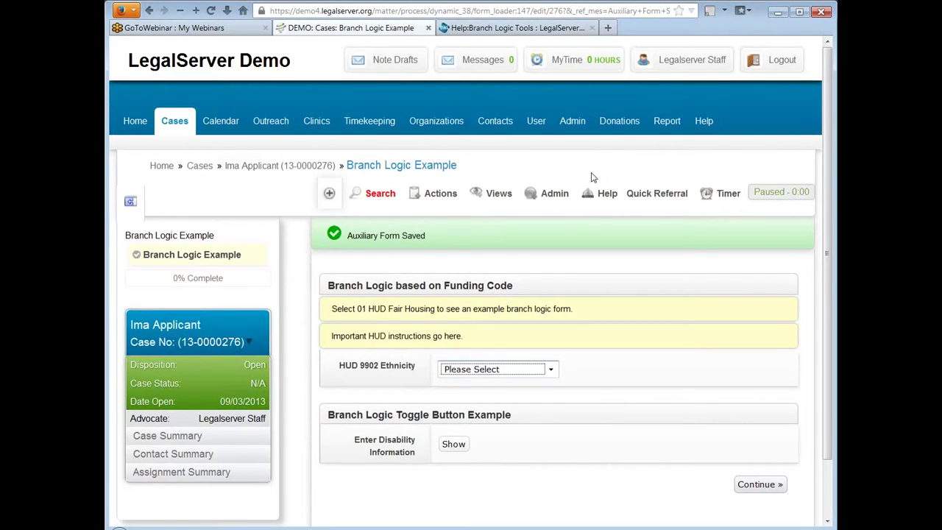
# Step: Open Processes, Forms, and Profiles under the Process Management administration options and view the Case/Matter branch logic forms
pyautogui.click(579, 122)
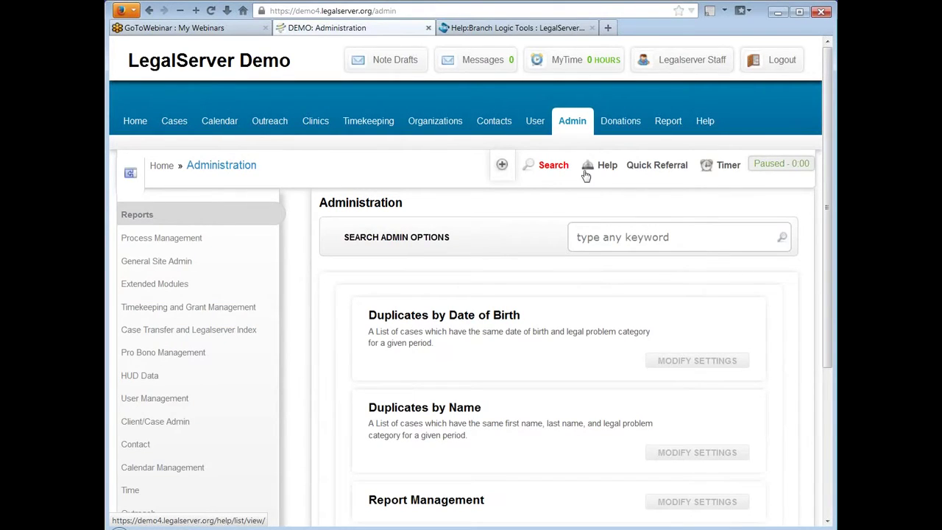
pyautogui.click(180, 237)
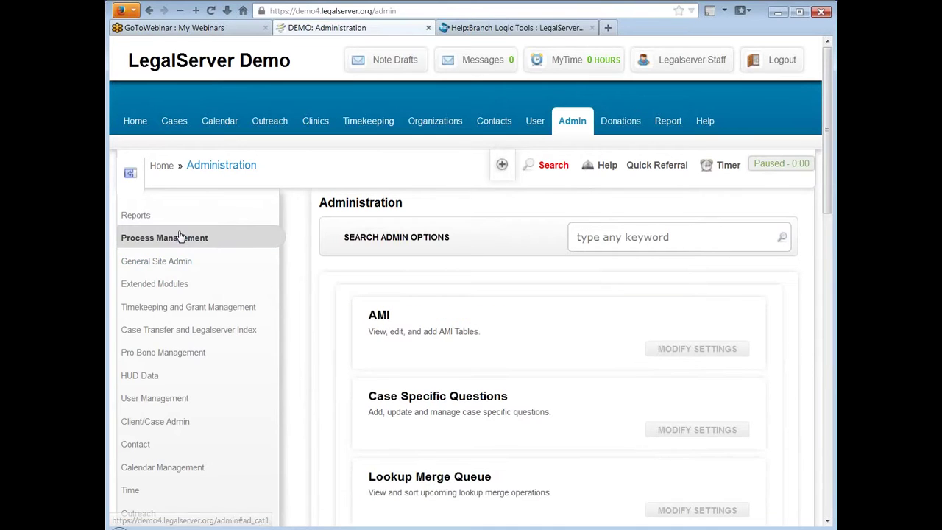
pyautogui.scroll(-4, 529, 313)
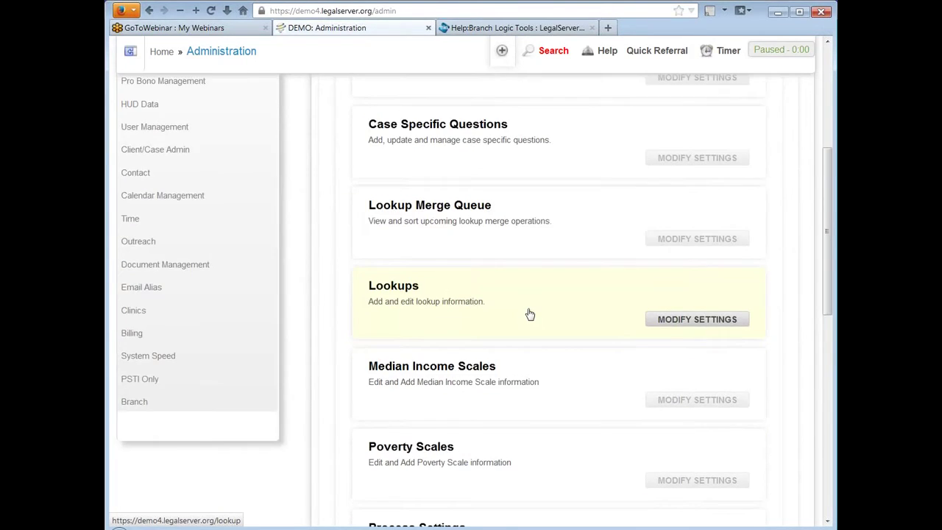
pyautogui.scroll(-5, 528, 313)
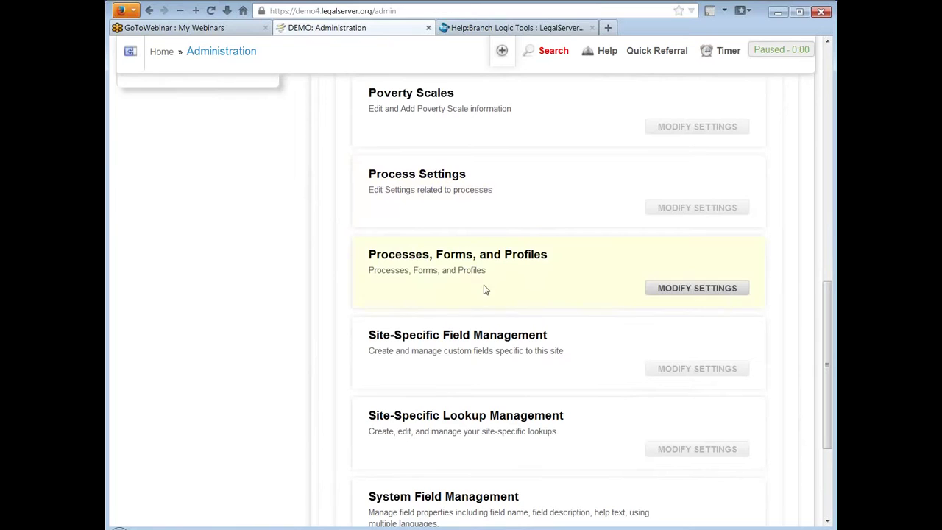
pyautogui.click(483, 259)
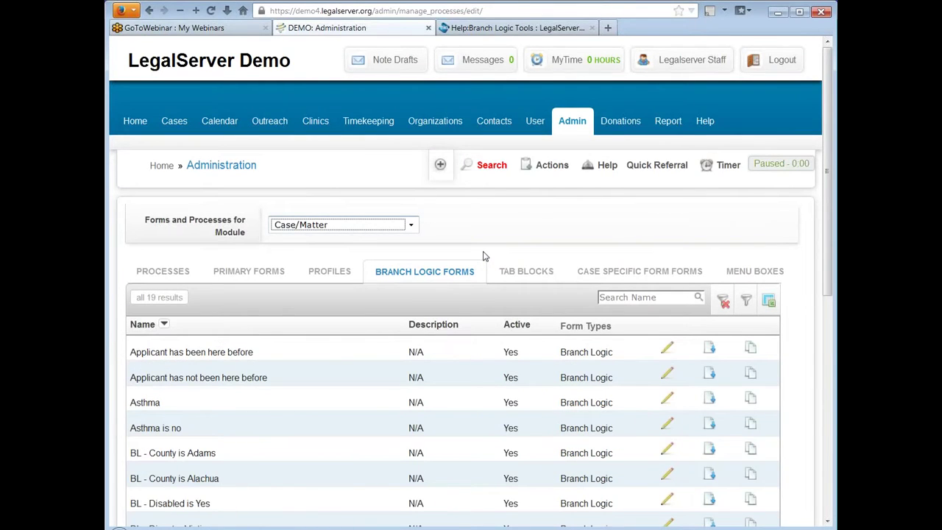
pyautogui.scroll(-1, 505, 232)
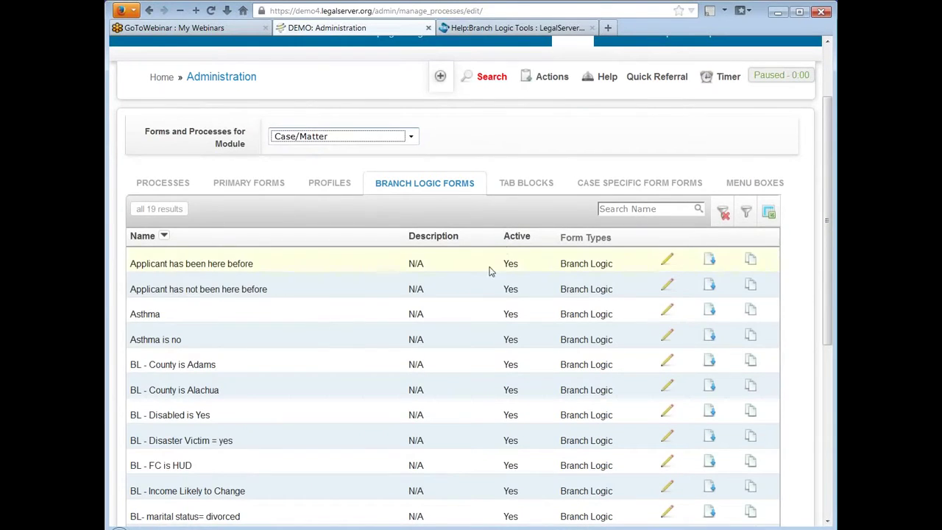
# Step: Look through the modules available for forms and processes, and view the Case/Matter list of case specific form forms
pyautogui.click(361, 138)
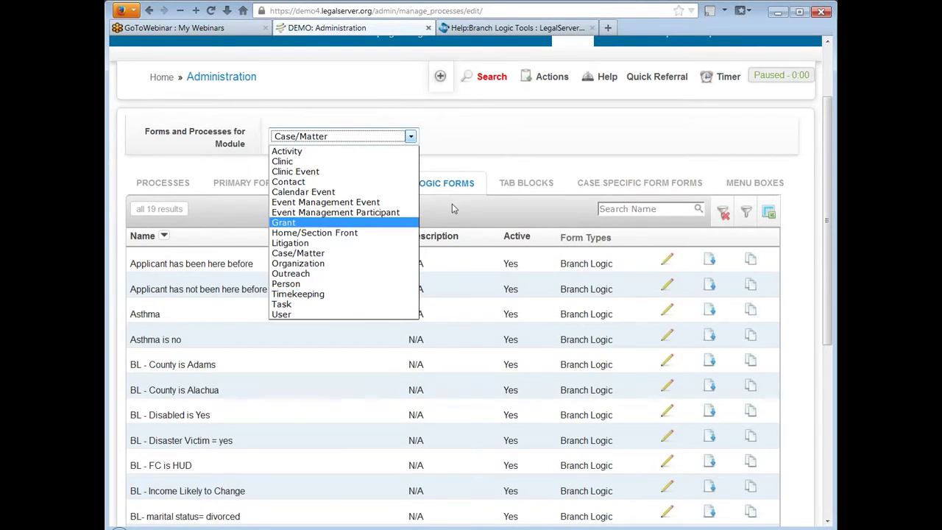
pyautogui.click(510, 129)
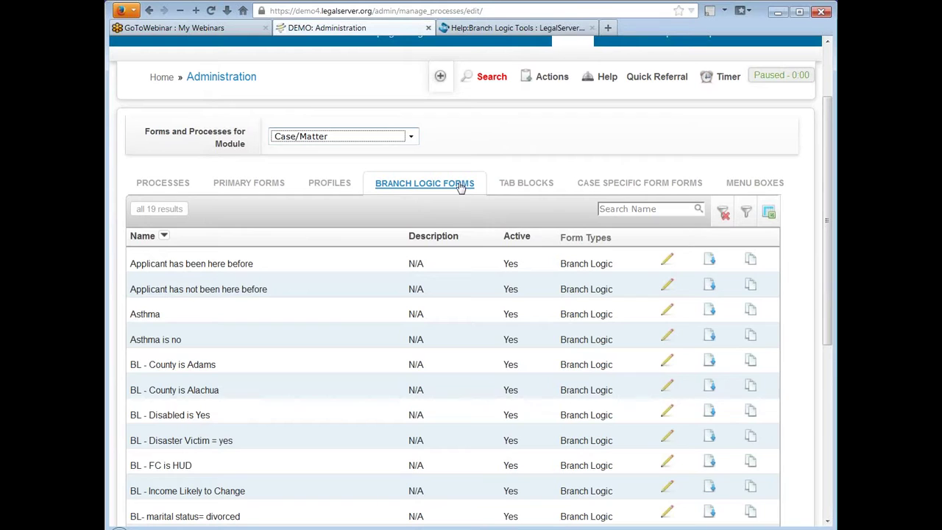
pyautogui.click(644, 184)
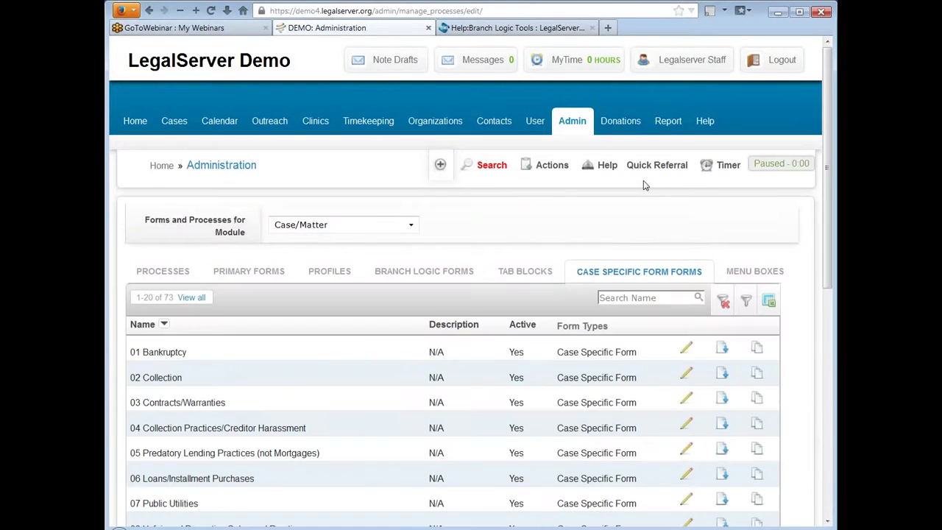
pyautogui.scroll(-2, 507, 226)
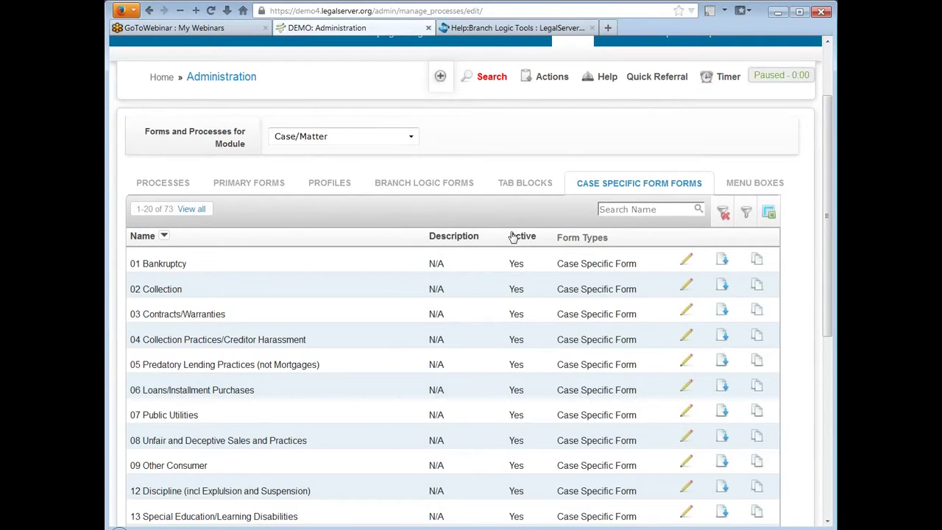
# Step: Return to the Case/Matter list of branch logic forms and look over the existing forms
pyautogui.click(420, 185)
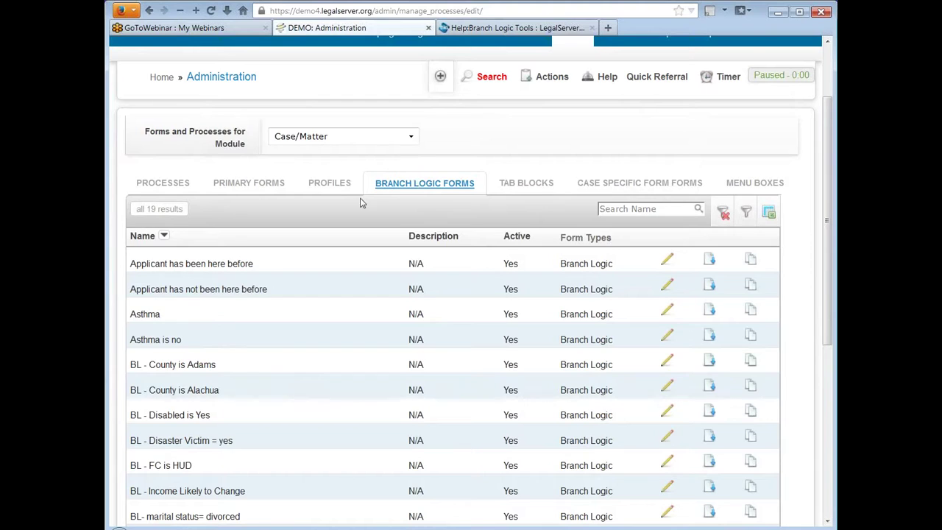
pyautogui.scroll(2, 336, 297)
pyautogui.scroll(-2, 336, 297)
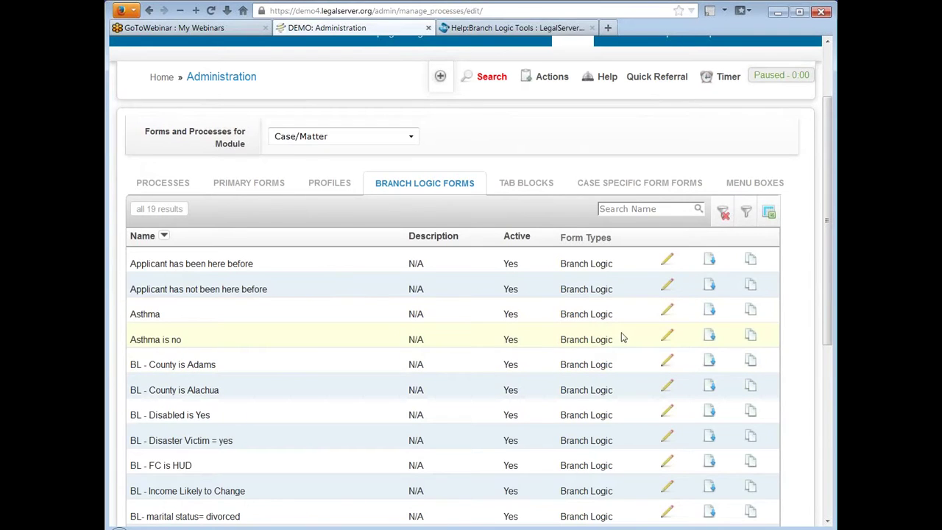
pyautogui.scroll(2, 452, 356)
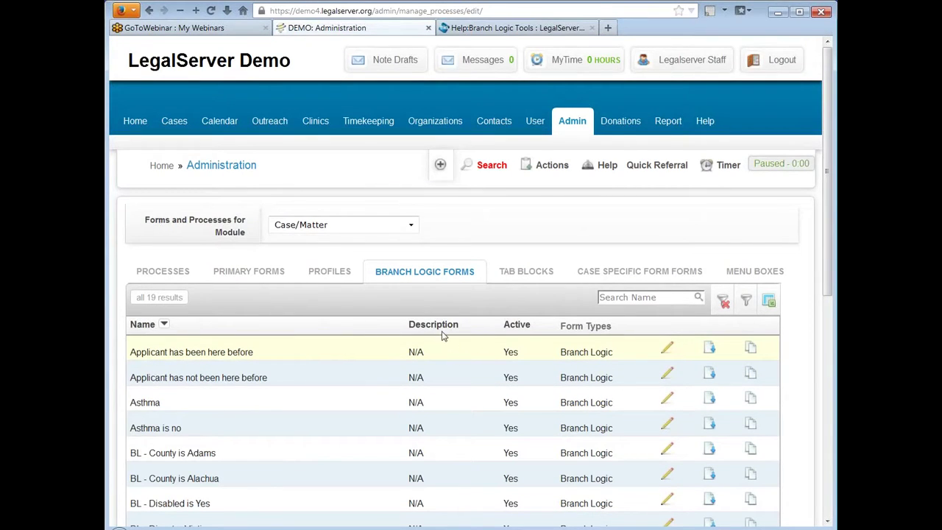
# Step: Start a new Branch Logic form for the Case/Matter module
pyautogui.click(552, 167)
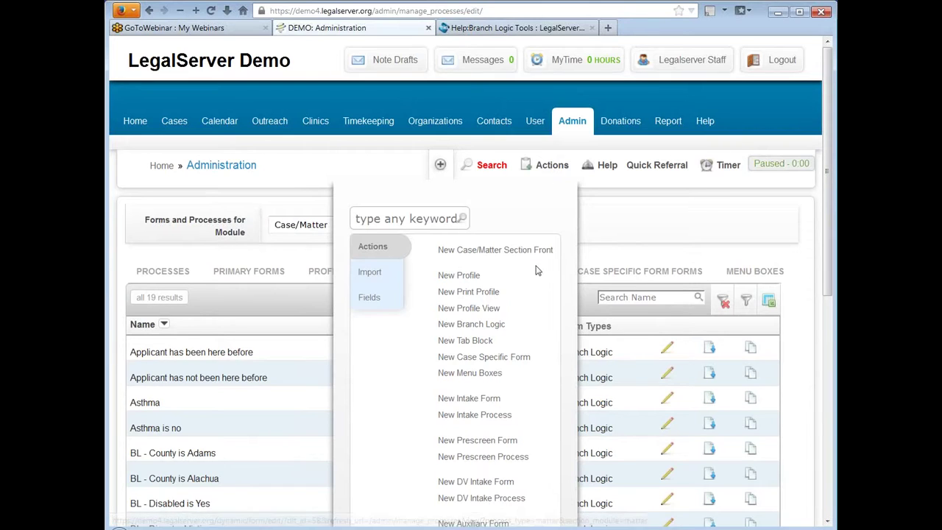
pyautogui.scroll(-2, 538, 272)
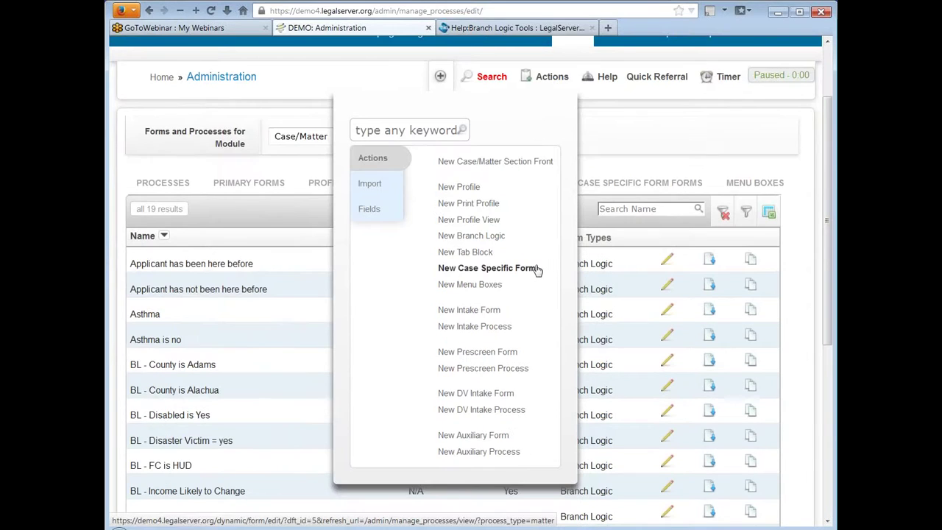
pyautogui.click(486, 237)
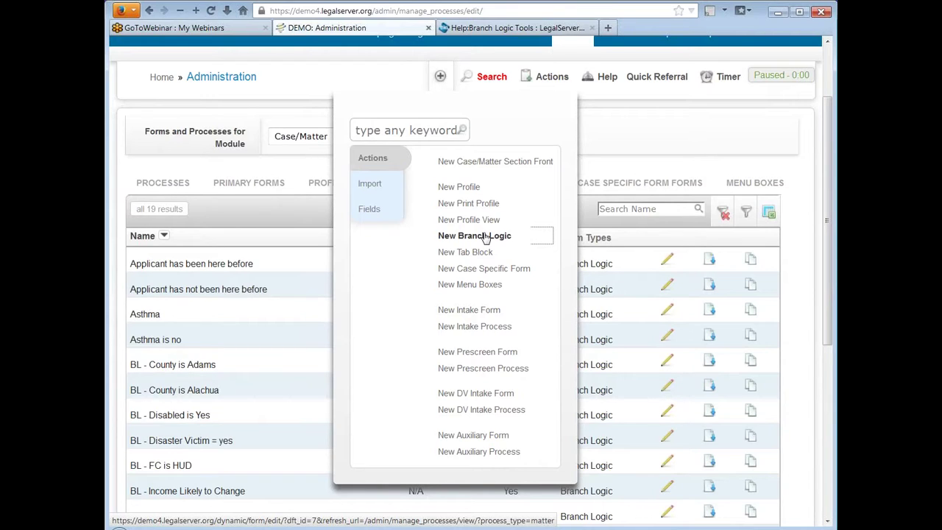
pyautogui.click(485, 236)
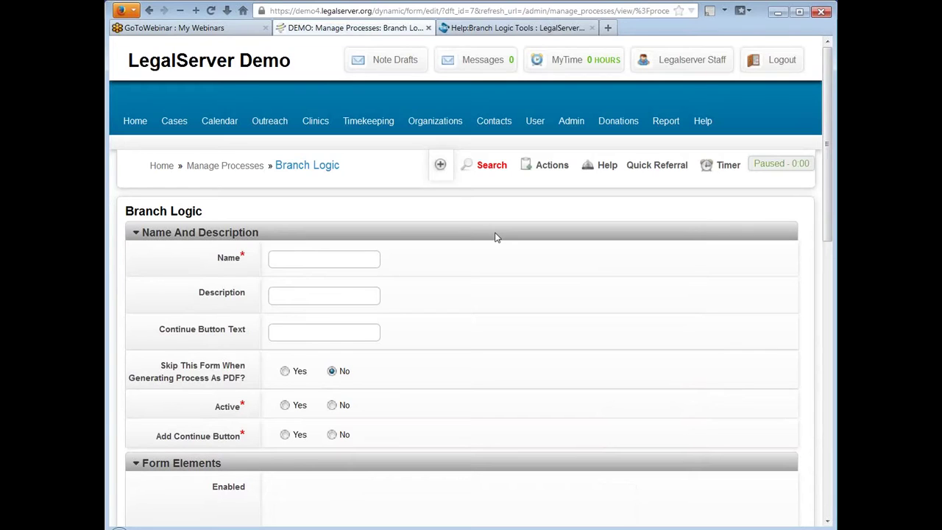
# Step: Examine the blank Branch Logic form's name and description settings, form elements and side/action elements
pyautogui.scroll(-2, 499, 258)
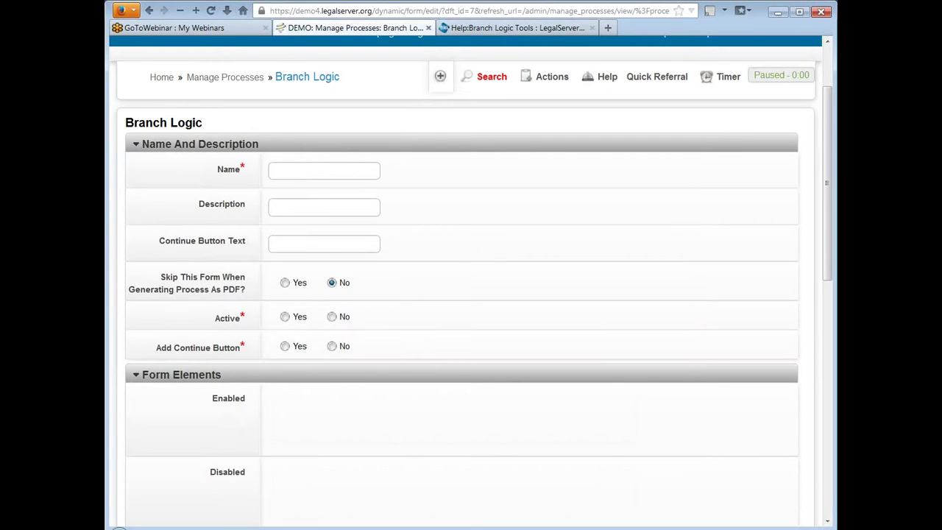
pyautogui.click(359, 174)
pyautogui.click(586, 219)
pyautogui.scroll(-2, 515, 212)
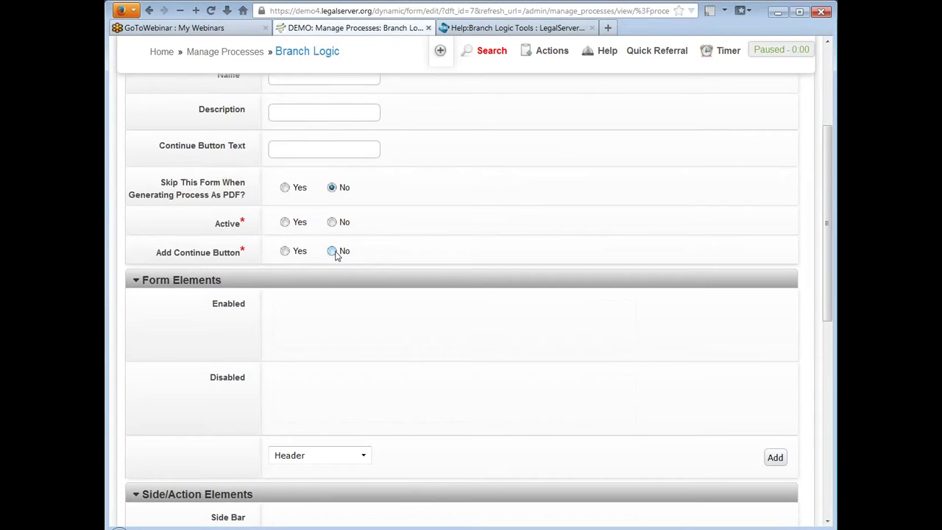
pyautogui.scroll(-3, 611, 216)
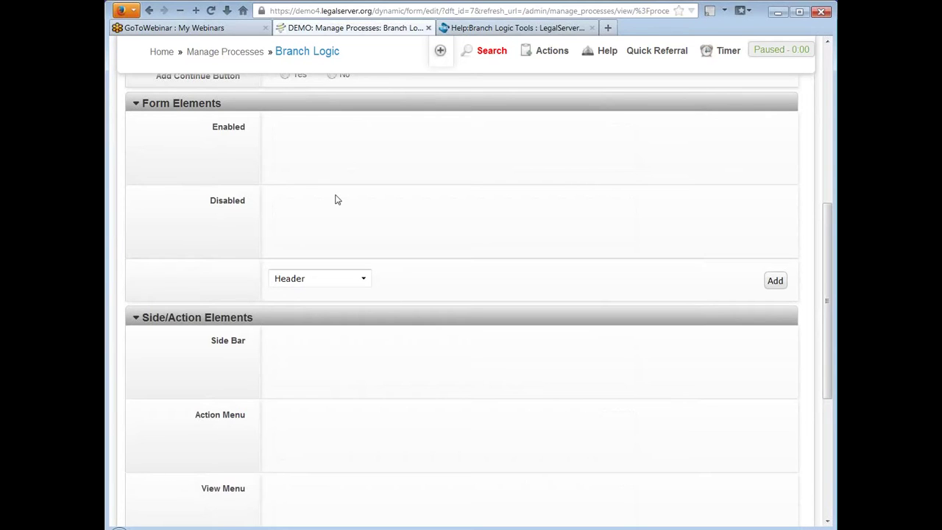
pyautogui.scroll(2, 469, 336)
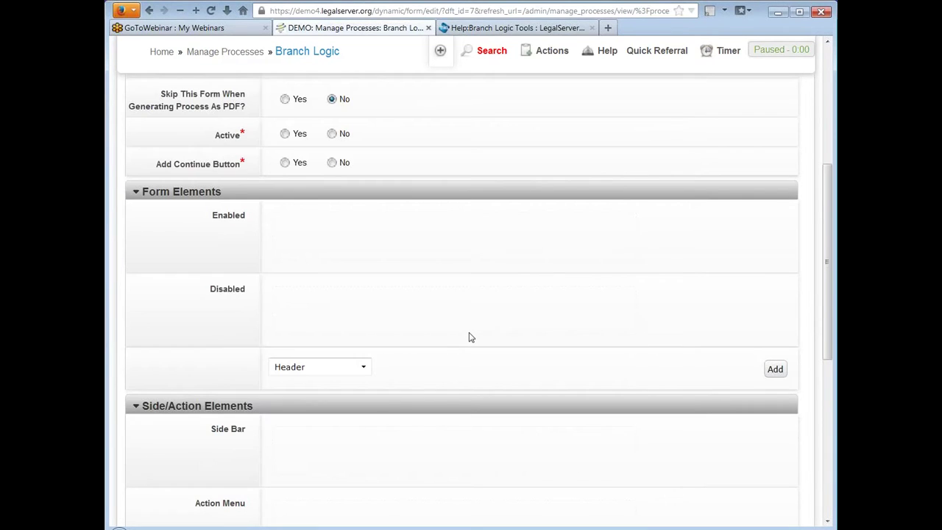
pyautogui.scroll(2, 471, 337)
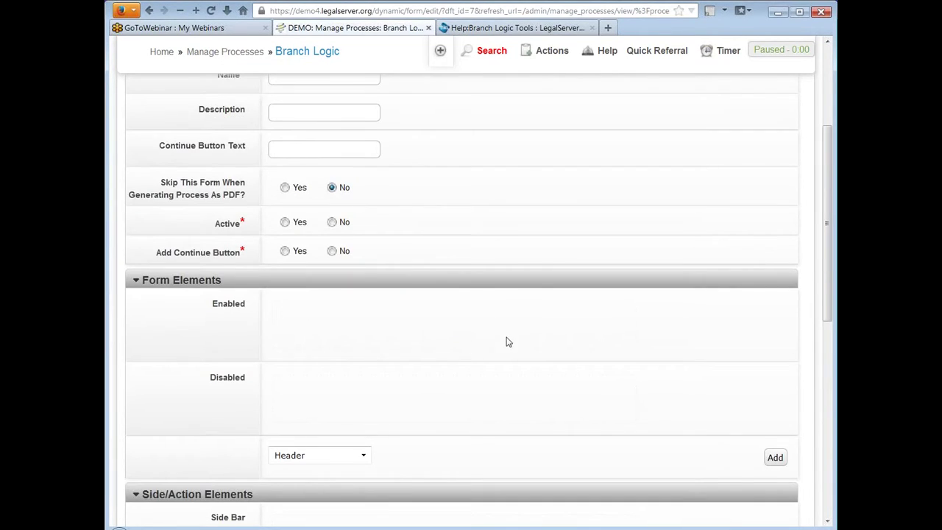
pyautogui.scroll(4, 505, 341)
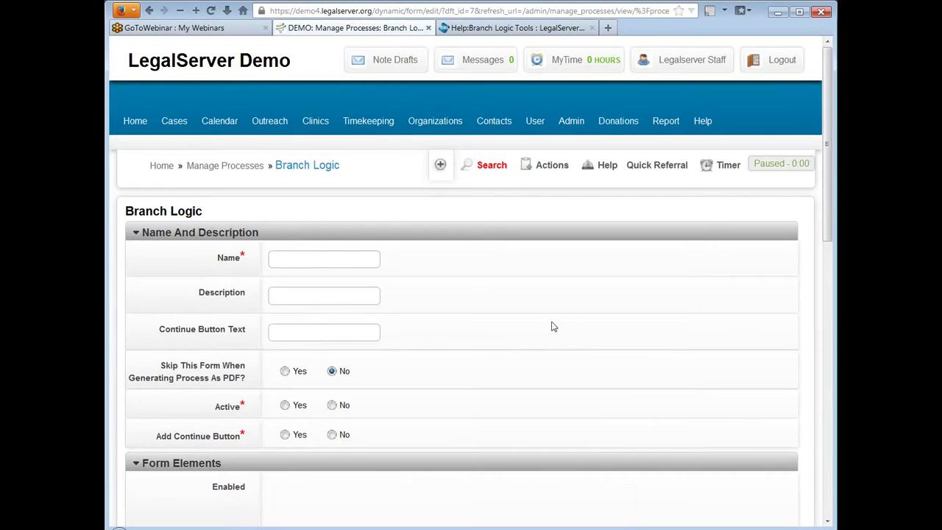
# Step: Switch to the Branch Logic Tools help page and read its Alternate Versions section through Conditional Branch Logic Form Include
pyautogui.click(519, 29)
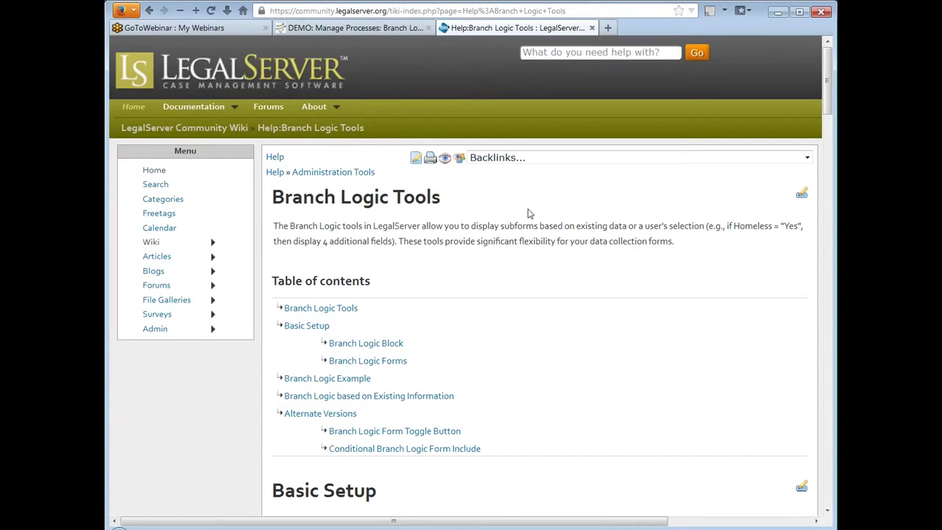
pyautogui.scroll(-2, 511, 217)
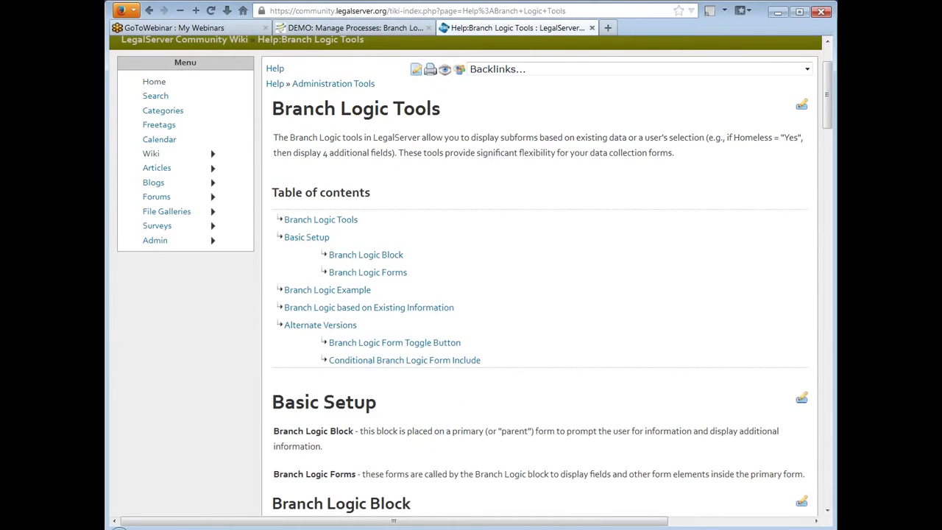
pyautogui.scroll(-2, 559, 231)
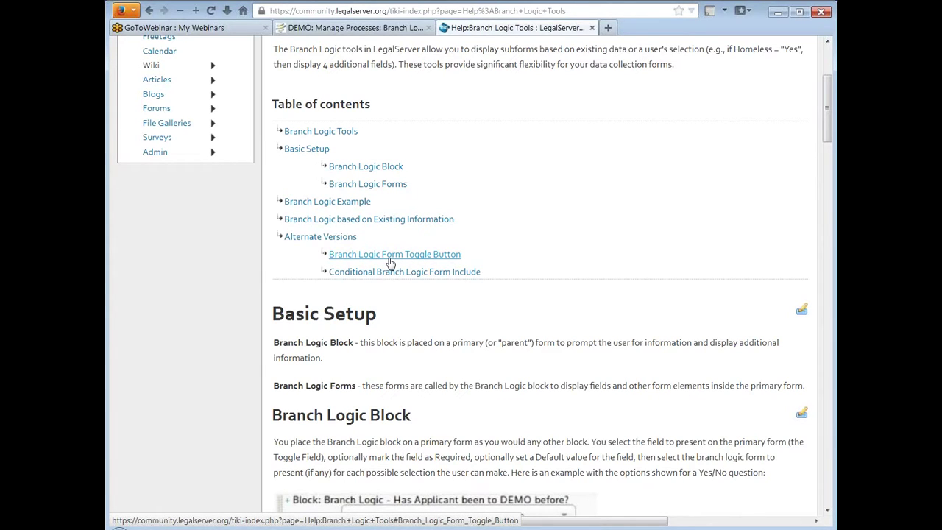
pyautogui.click(321, 237)
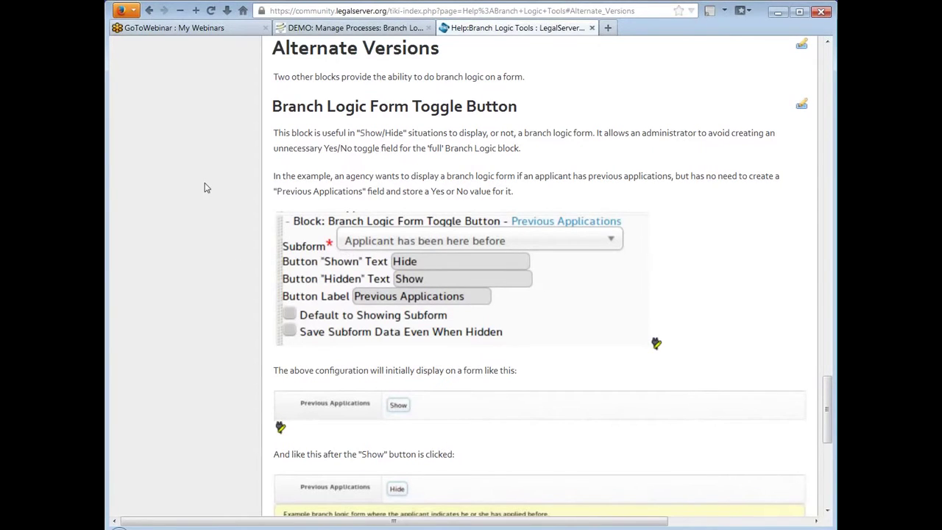
pyautogui.scroll(-2, 206, 184)
pyautogui.scroll(-7, 205, 173)
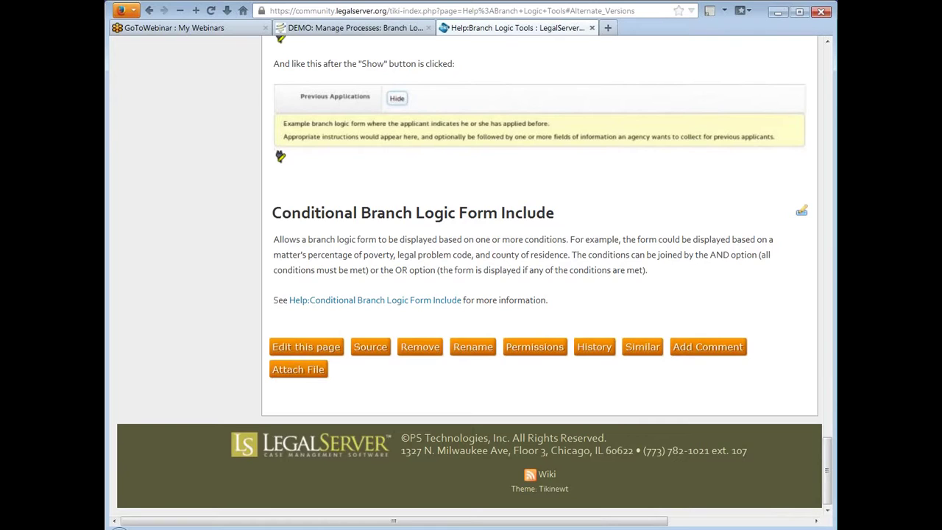
# Step: Open the Conditional Branch Logic Form Include help page and read its configuration options through Citizenship Status
pyautogui.click(357, 304)
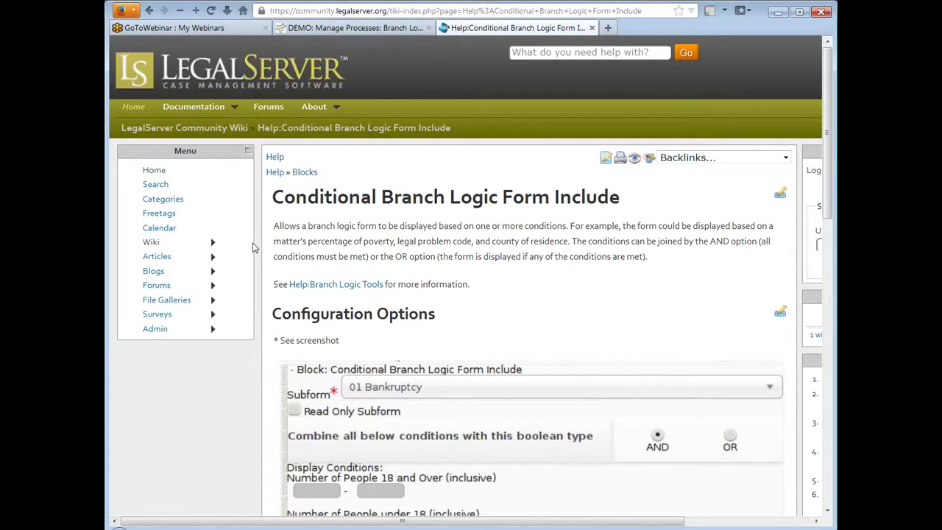
pyautogui.scroll(-2, 267, 225)
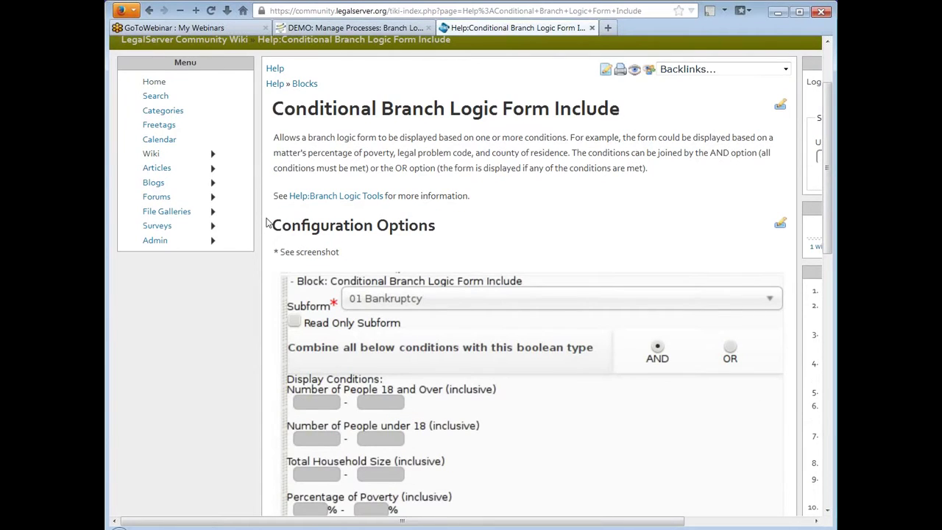
pyautogui.scroll(-2, 267, 225)
pyautogui.scroll(-2, 267, 223)
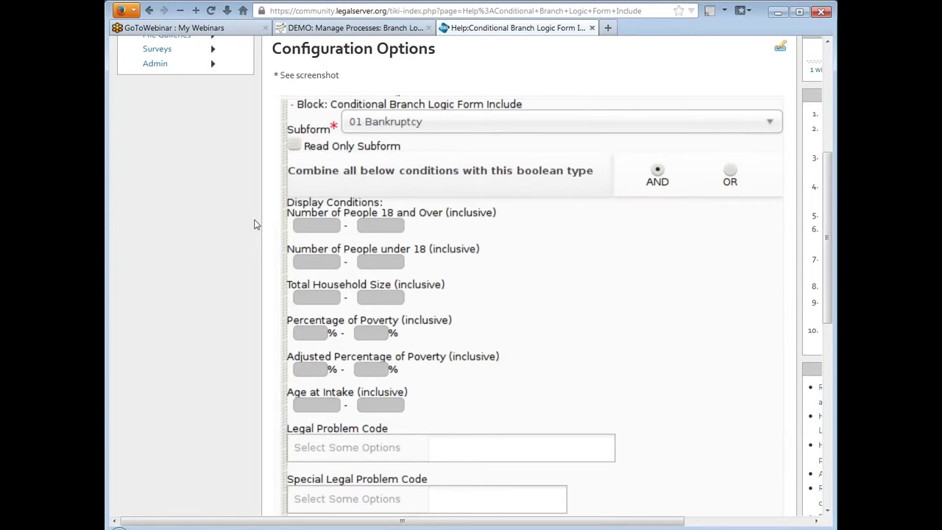
pyautogui.scroll(-2, 240, 266)
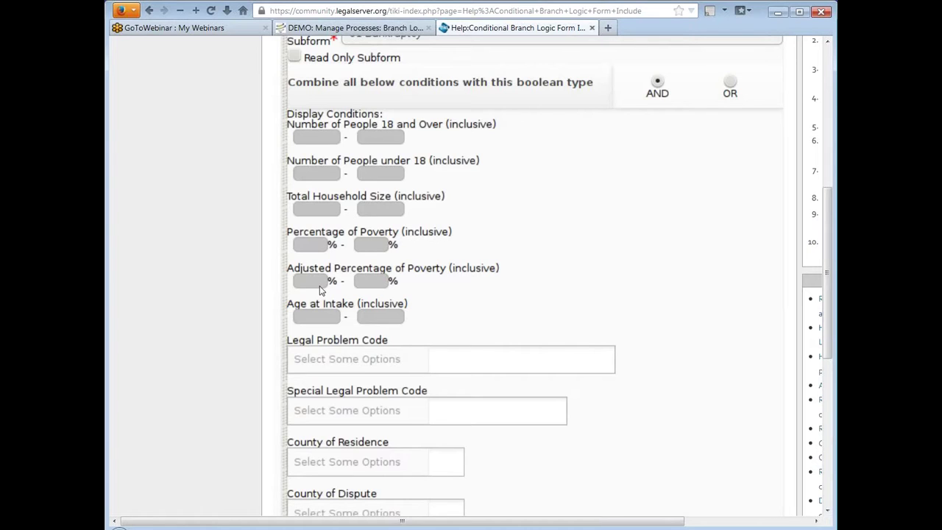
pyautogui.scroll(-2, 218, 252)
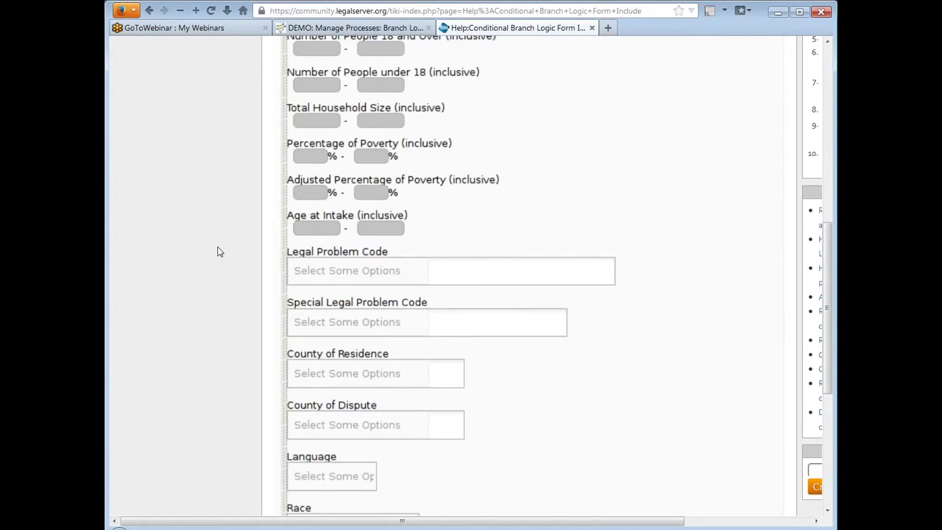
pyautogui.scroll(-2, 218, 253)
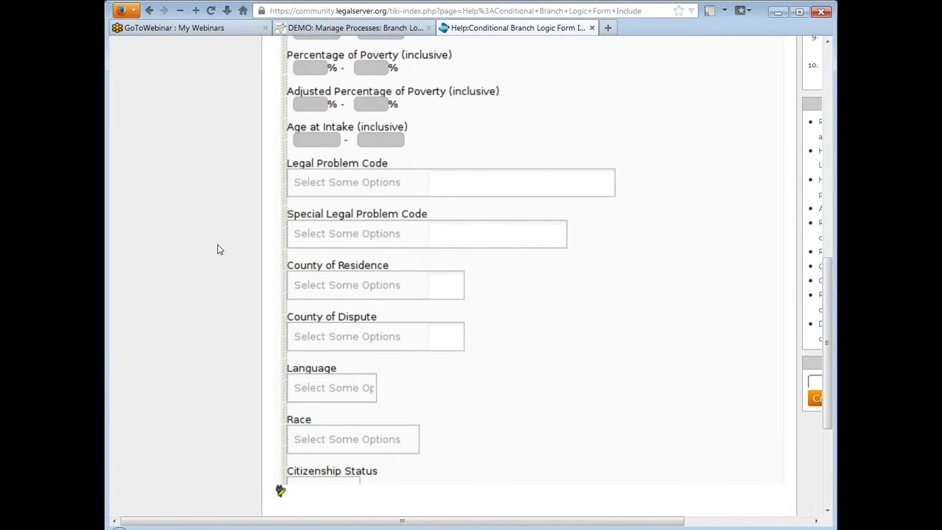
pyautogui.scroll(-2, 218, 250)
# Step: Review the conditional block's boolean type and display conditions again, and return to the Branch Logic Tools help page
pyautogui.scroll(2, 218, 249)
pyautogui.scroll(6, 218, 250)
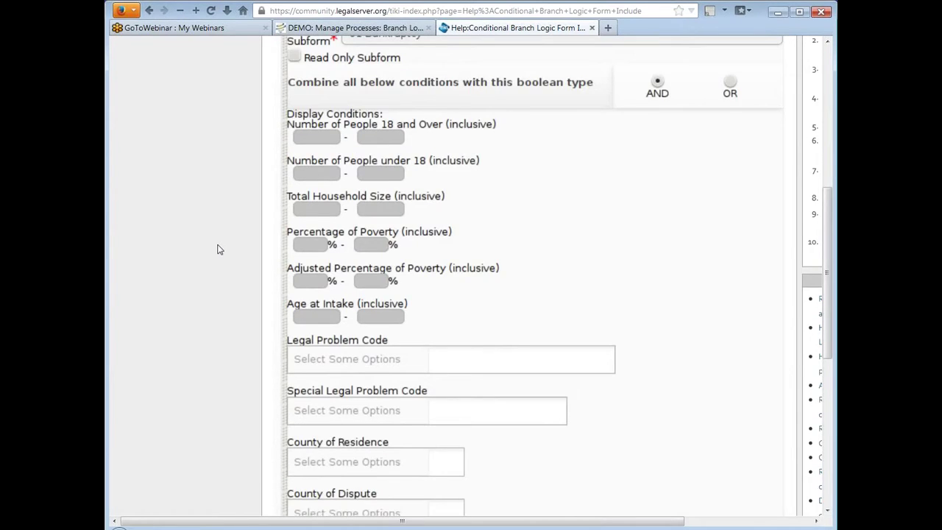
pyautogui.scroll(-2, 218, 249)
pyautogui.scroll(-4, 218, 249)
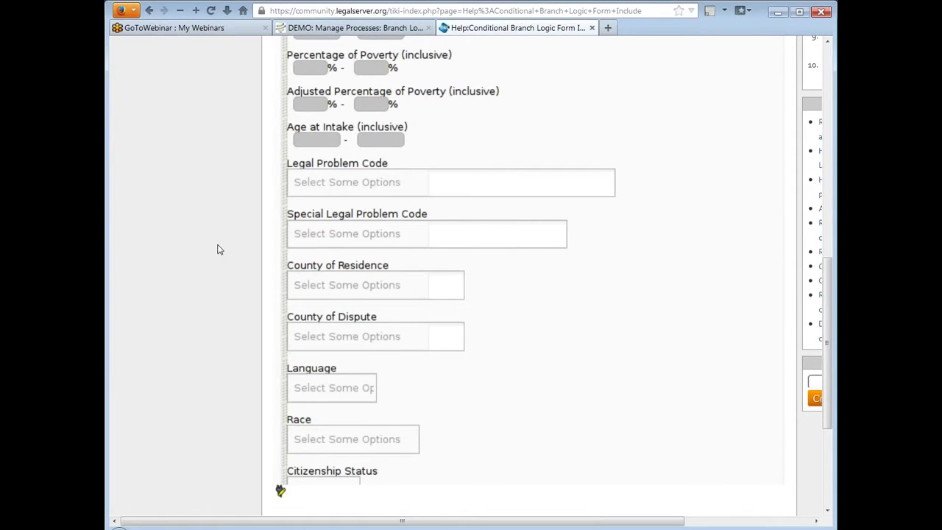
pyautogui.scroll(4, 218, 249)
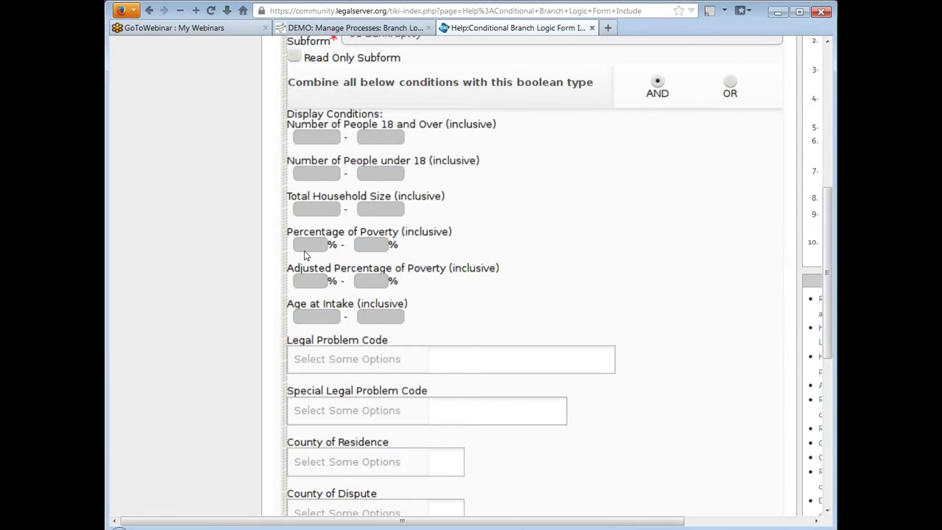
pyautogui.scroll(2, 399, 367)
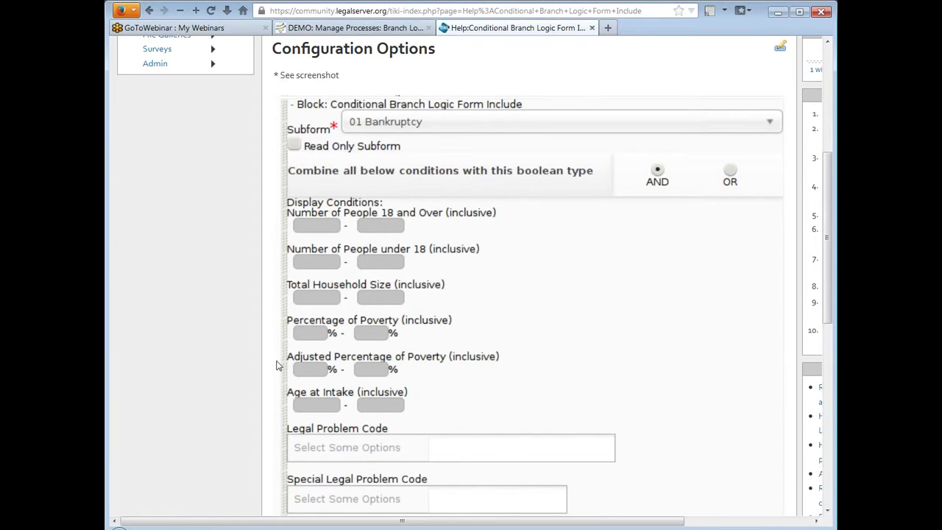
pyautogui.scroll(-6, 261, 348)
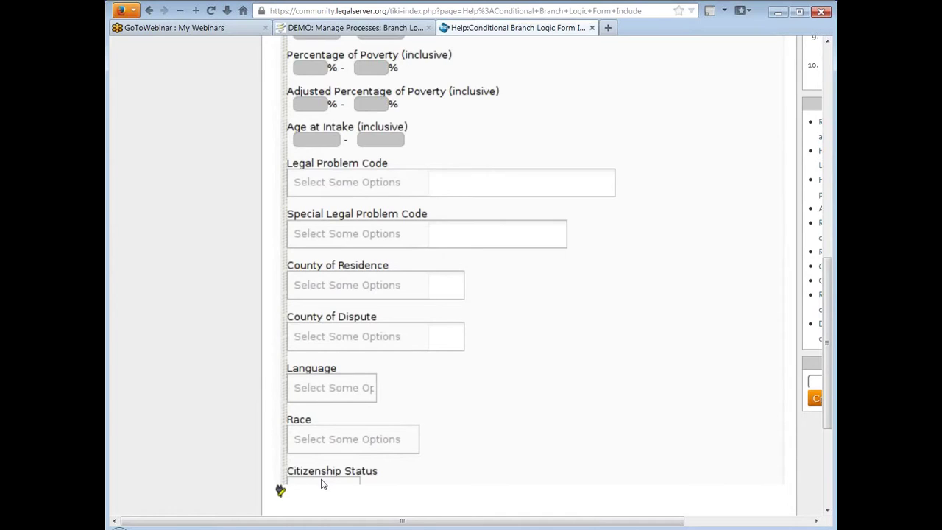
pyautogui.scroll(2, 251, 351)
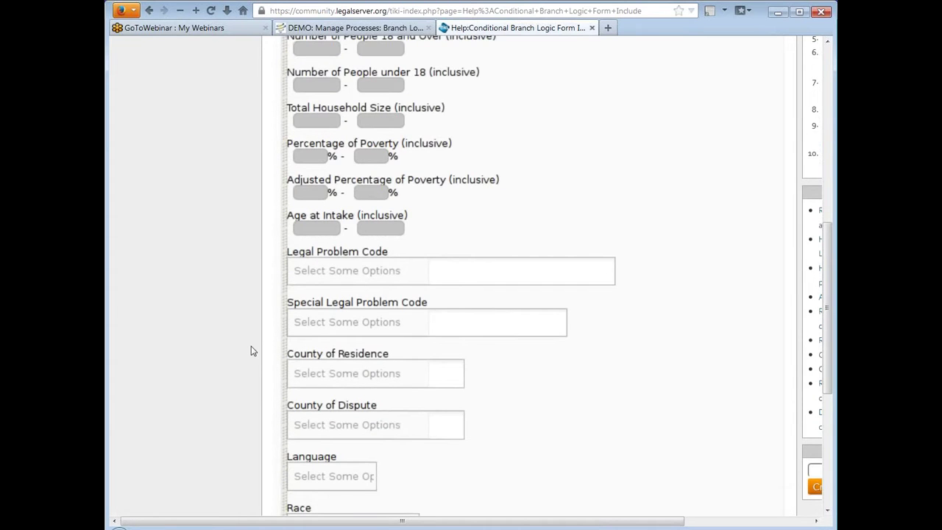
pyautogui.scroll(6, 251, 351)
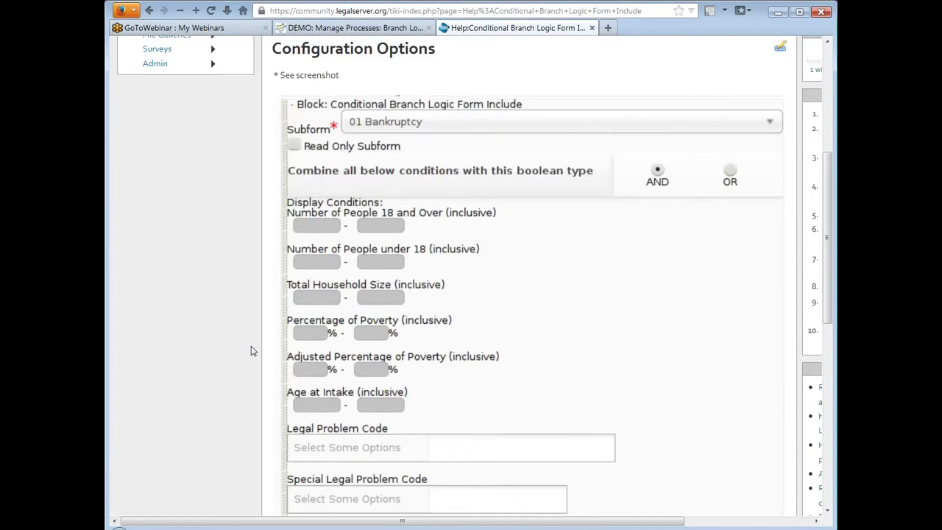
pyautogui.scroll(4, 251, 351)
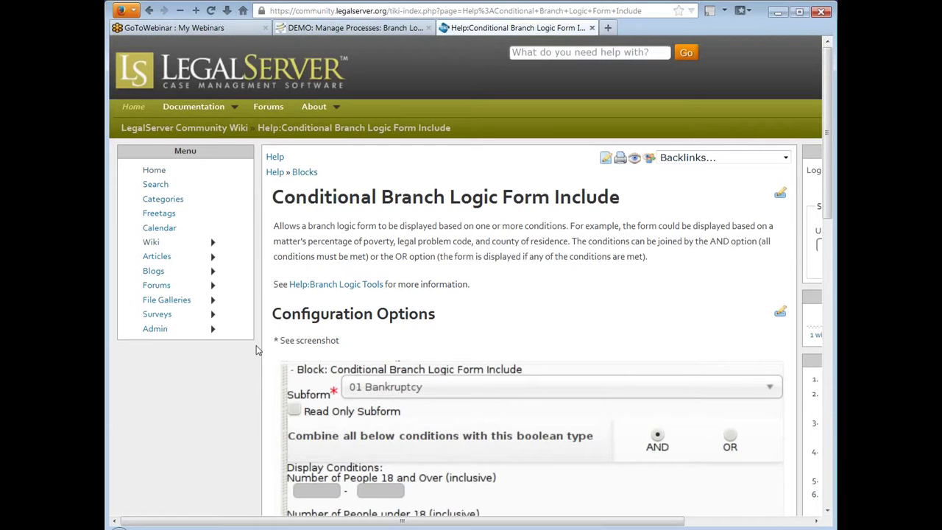
pyautogui.click(337, 285)
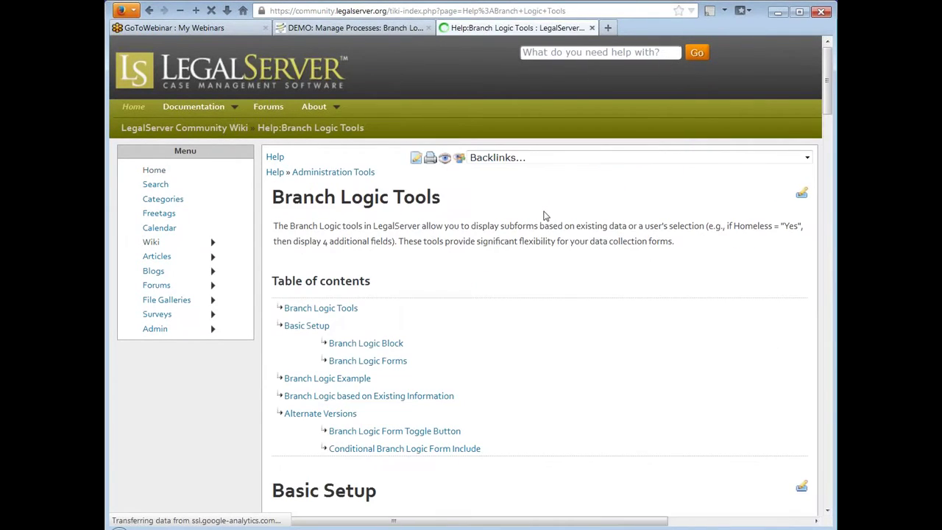